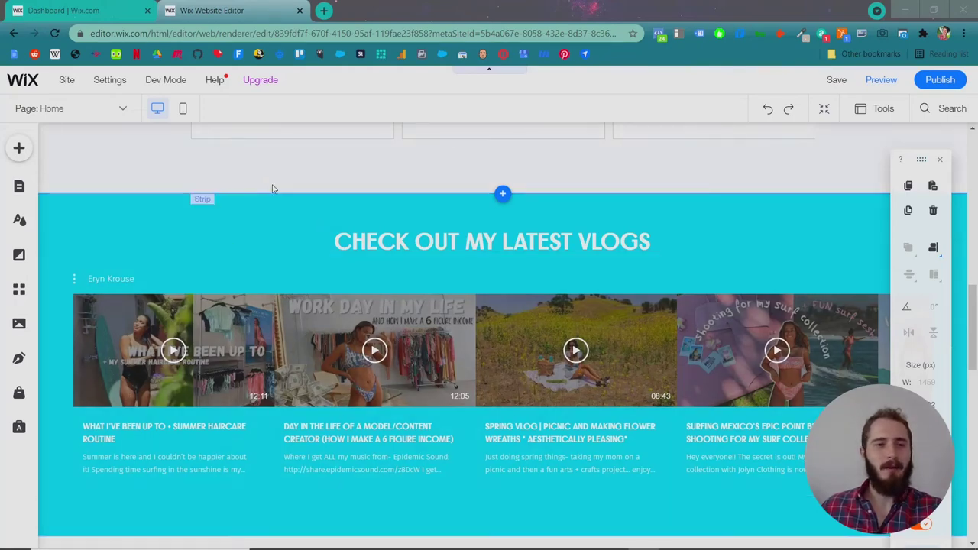
Scroll the homepage up from the vlogs strip to the red subscribe bar and blog posts.
{"action": "scroll", "coordinate": [272, 189], "scroll_direction": "up", "scroll_amount": 5}
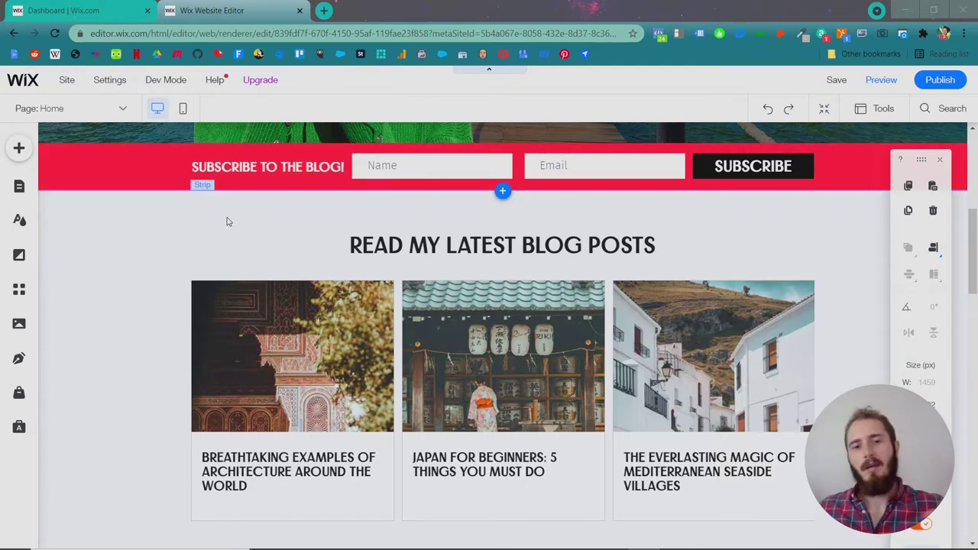
Add the Subscribe (Grayscale) lightbox from the Interactive > Lightboxes > Subscribe designs.
{"action": "left_click", "coordinate": [226, 221]}
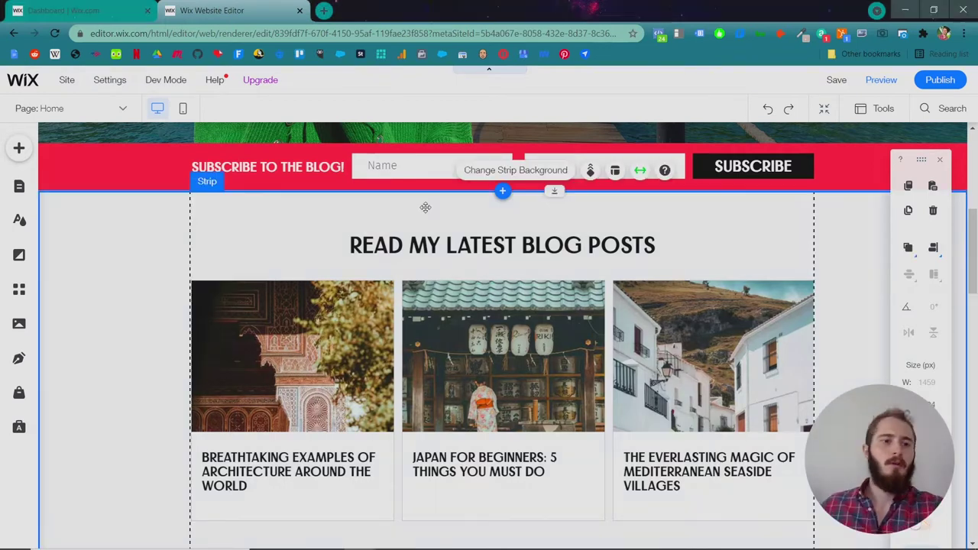
{"action": "left_click", "coordinate": [20, 149]}
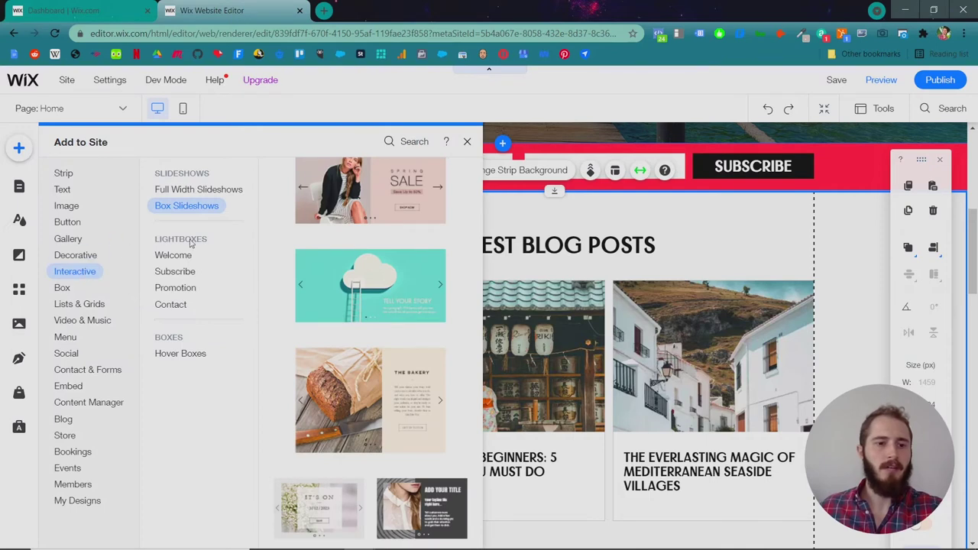
{"action": "left_click", "coordinate": [187, 273]}
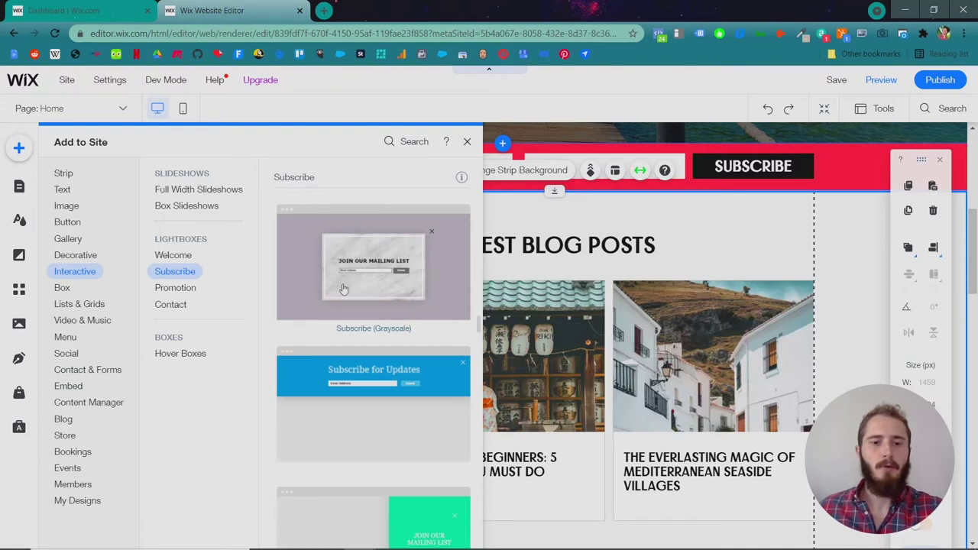
{"action": "scroll", "coordinate": [424, 280], "scroll_direction": "down", "scroll_amount": 2}
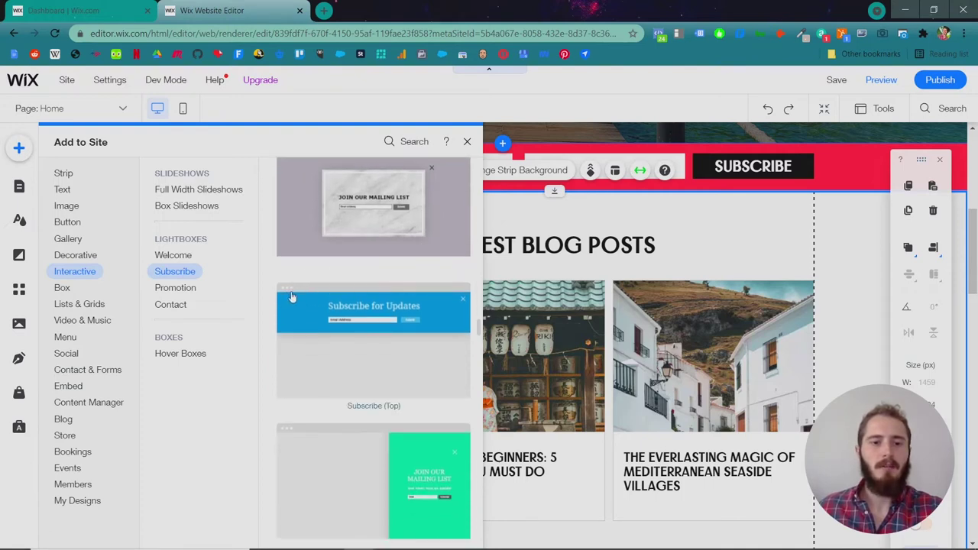
{"action": "scroll", "coordinate": [321, 325], "scroll_direction": "down", "scroll_amount": 4}
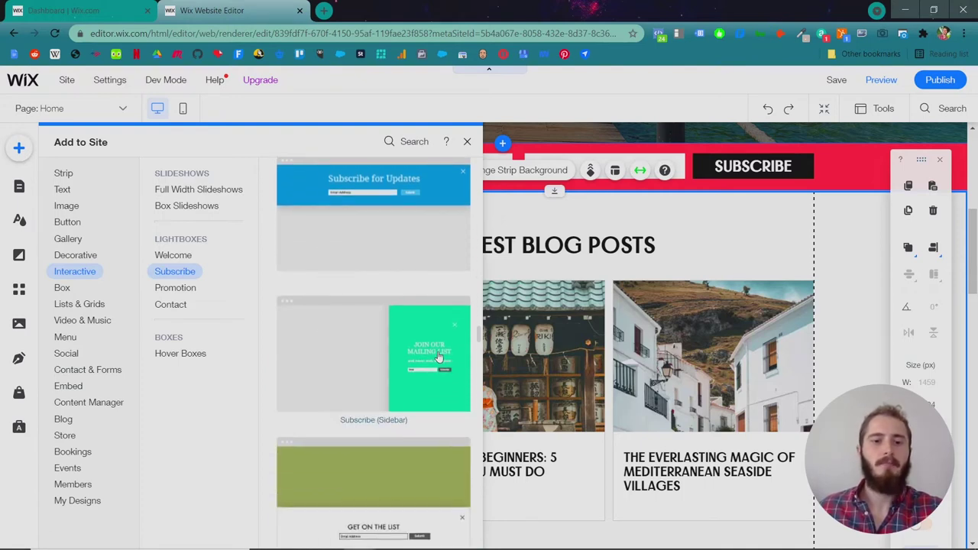
{"action": "scroll", "coordinate": [440, 336], "scroll_direction": "down", "scroll_amount": 6}
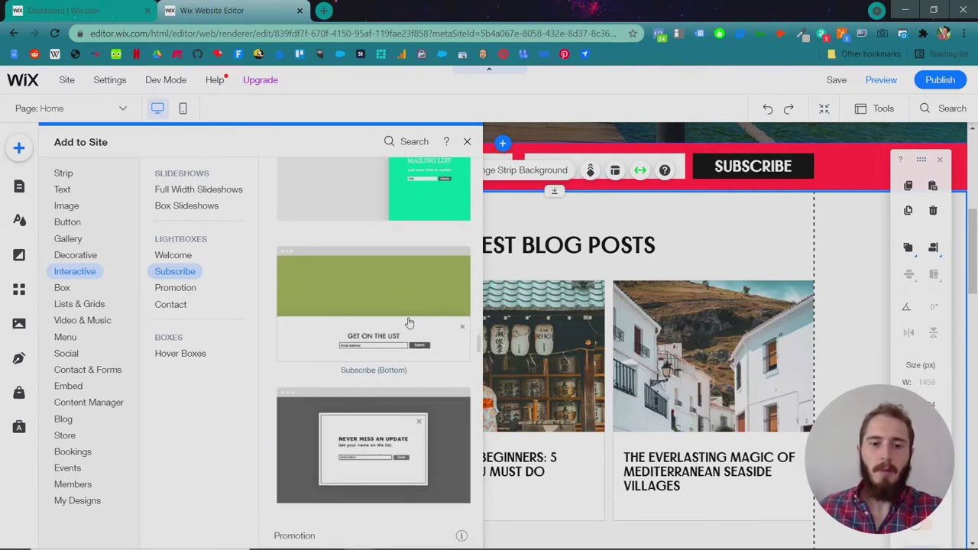
{"action": "scroll", "coordinate": [409, 325], "scroll_direction": "down", "scroll_amount": 2}
{"action": "scroll", "coordinate": [396, 341], "scroll_direction": "up", "scroll_amount": 4}
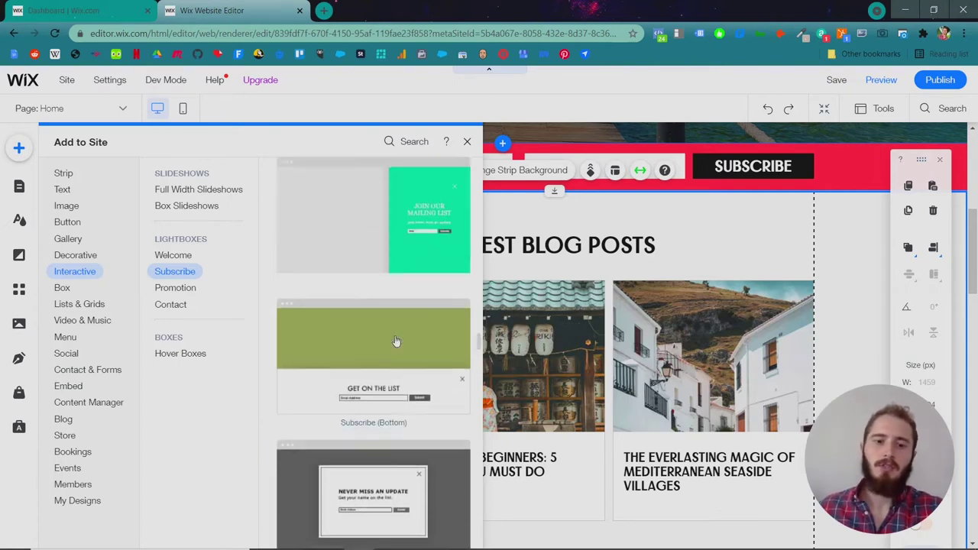
{"action": "scroll", "coordinate": [395, 341], "scroll_direction": "up", "scroll_amount": 12}
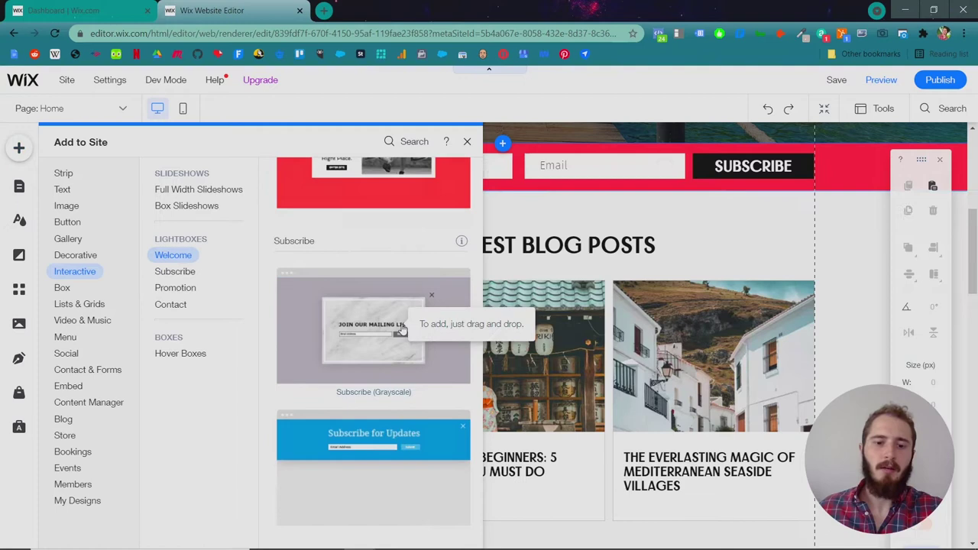
{"action": "key", "text": "Escape"}
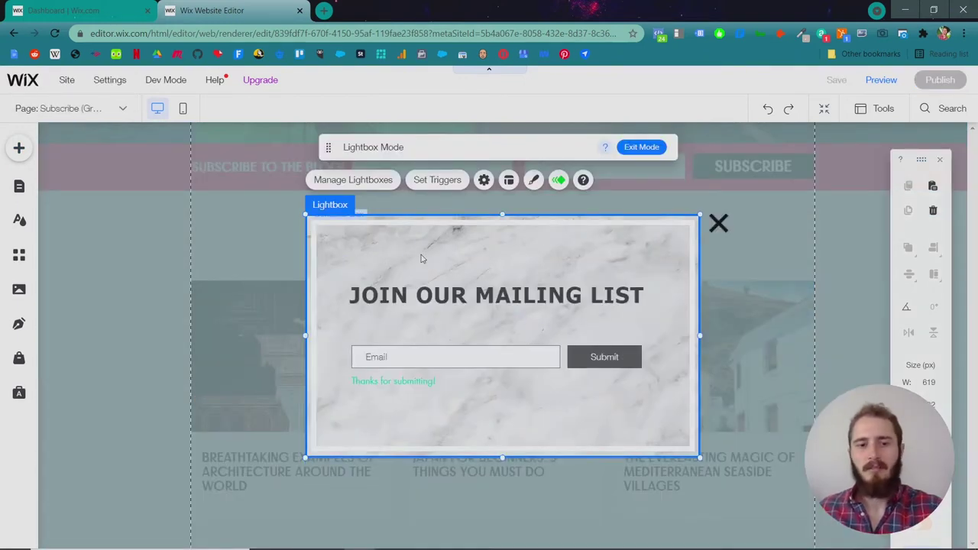
Change the form title text to 'Download My Thailand Travel Guide'.
{"action": "left_click", "coordinate": [464, 294]}
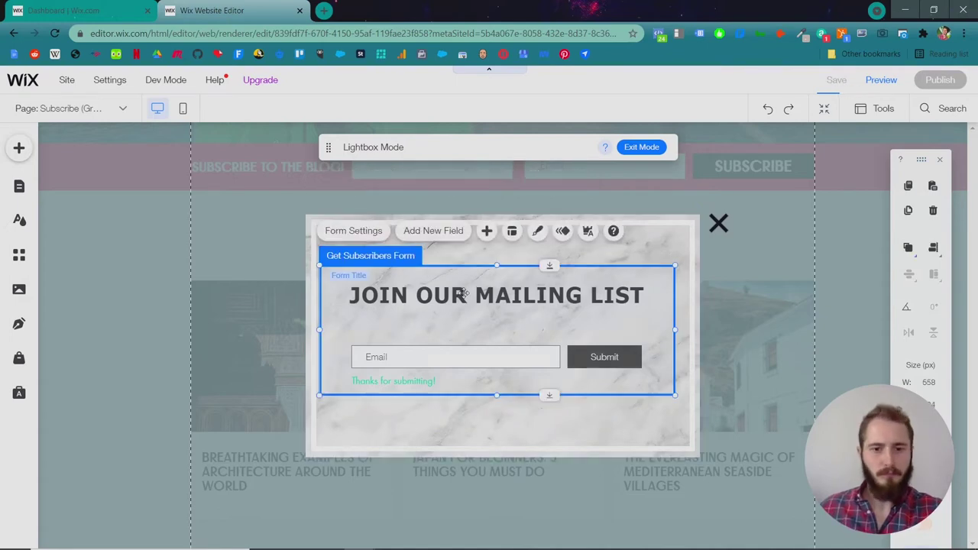
{"action": "left_click", "coordinate": [464, 294]}
{"action": "double_click", "coordinate": [464, 293]}
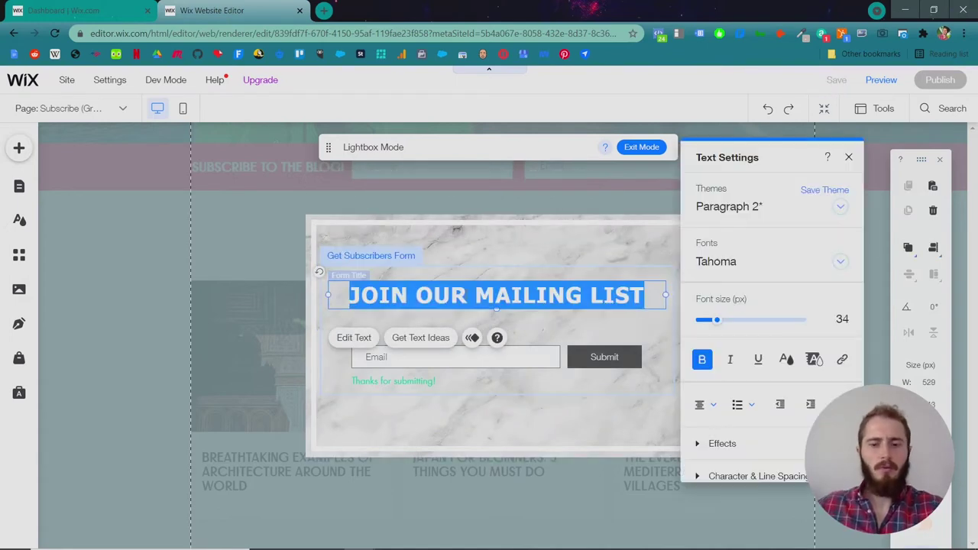
{"action": "type", "text": "Donwloa"}
{"action": "key", "text": "BackSpace"}
{"action": "key", "text": "BackSpace"}
{"action": "key", "text": "BackSpace"}
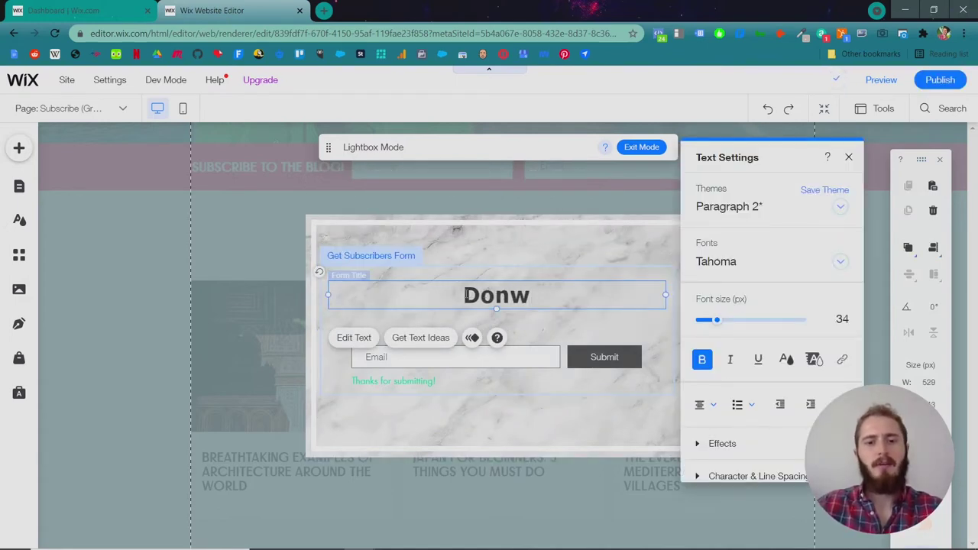
{"action": "key", "text": "BackSpace"}
{"action": "key", "text": "BackSpace"}
{"action": "type", "text": "wnload M"}
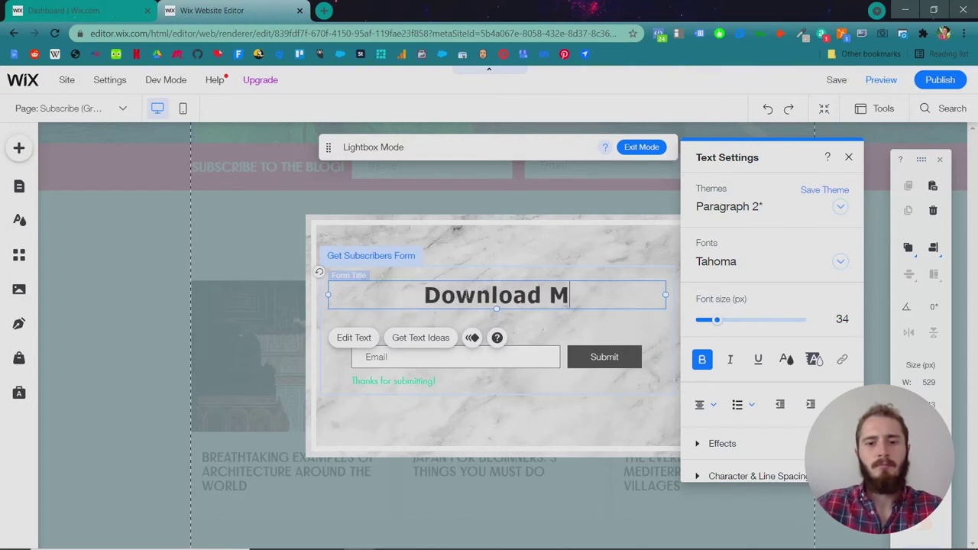
{"action": "type", "text": "y Thail"}
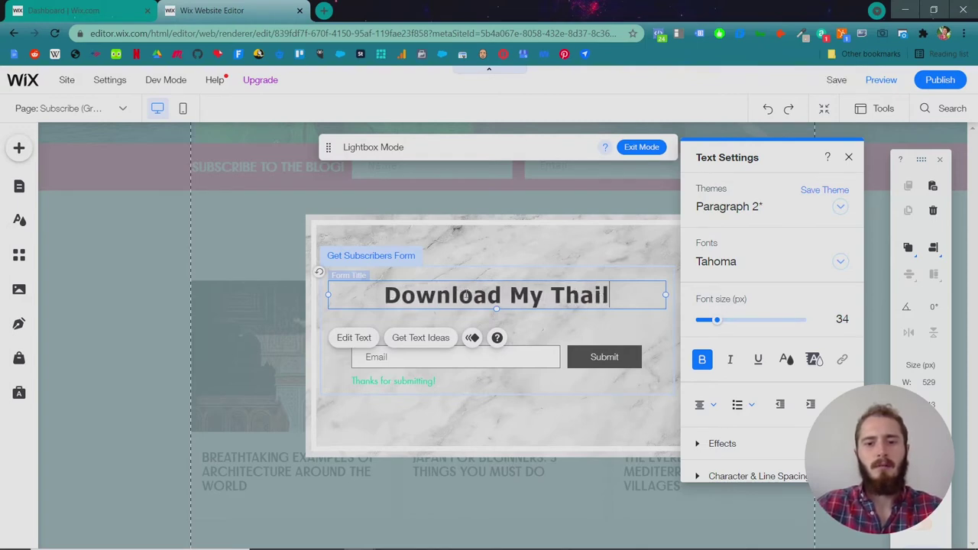
{"action": "type", "text": "and Travel guid"}
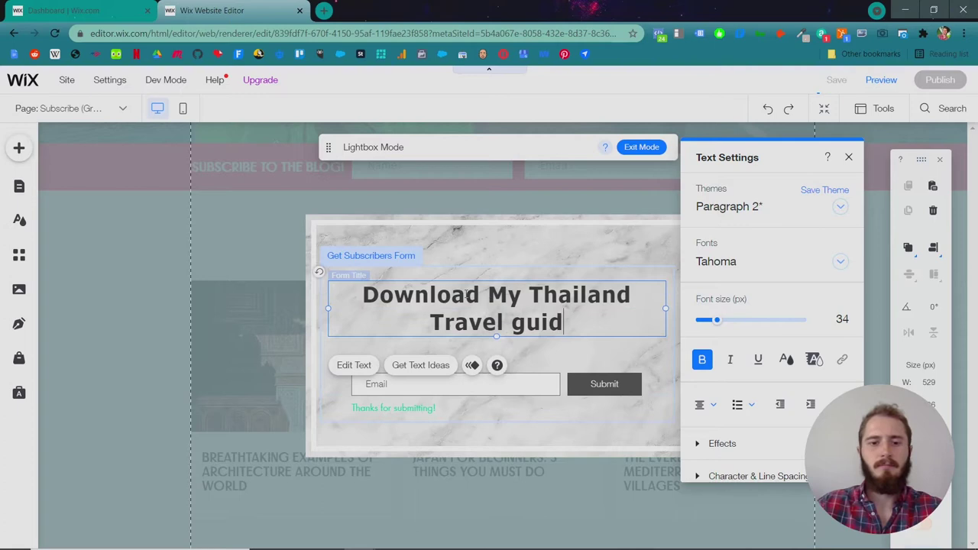
{"action": "key", "text": "BackSpace"}
{"action": "key", "text": "BackSpace"}
{"action": "key", "text": "BackSpace"}
{"action": "key", "text": "BackSpace"}
{"action": "type", "text": "GUide"}
{"action": "key", "text": "BackSpace"}
{"action": "key", "text": "BackSpace"}
{"action": "key", "text": "BackSpace"}
{"action": "key", "text": "BackSpace"}
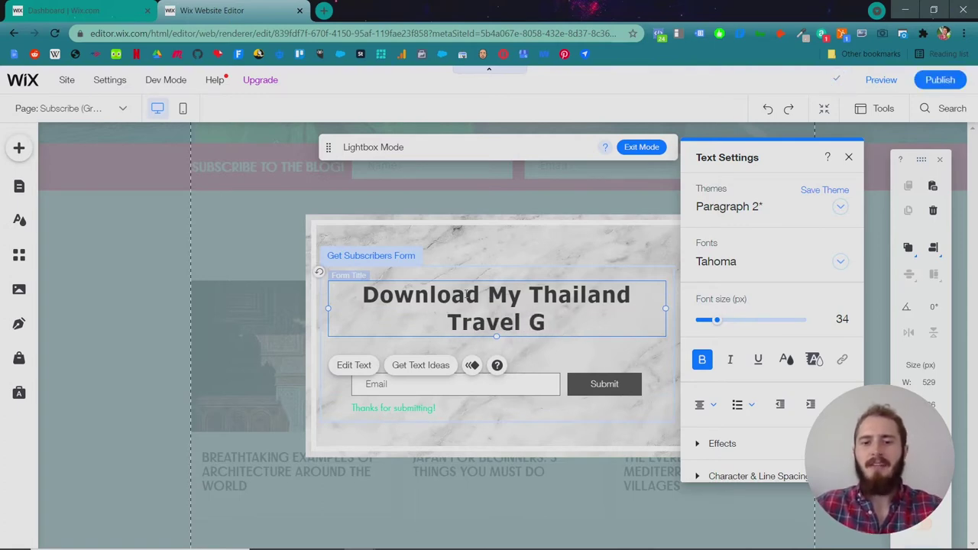
{"action": "type", "text": "uide"}
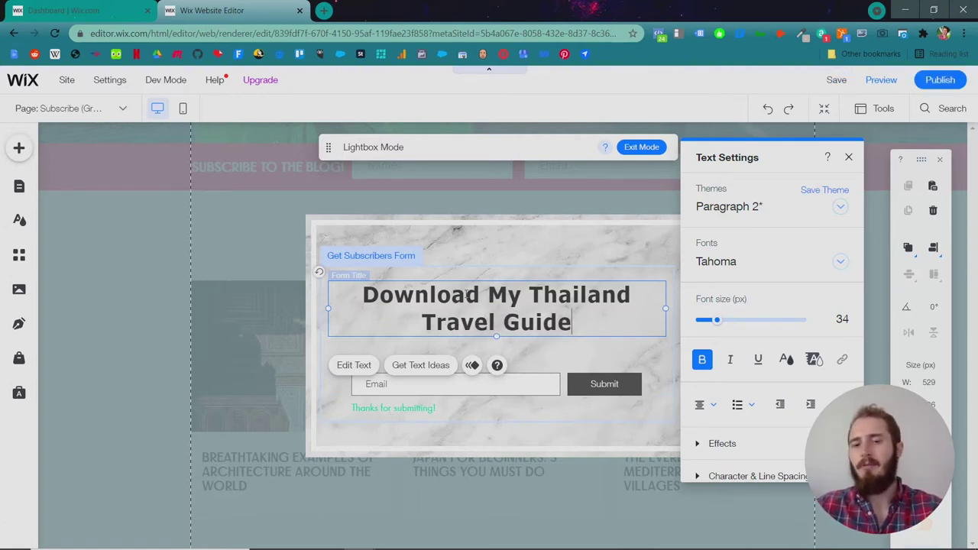
Apply the Heading 2 theme style to the whole title.
{"action": "key", "text": "ctrl+a"}
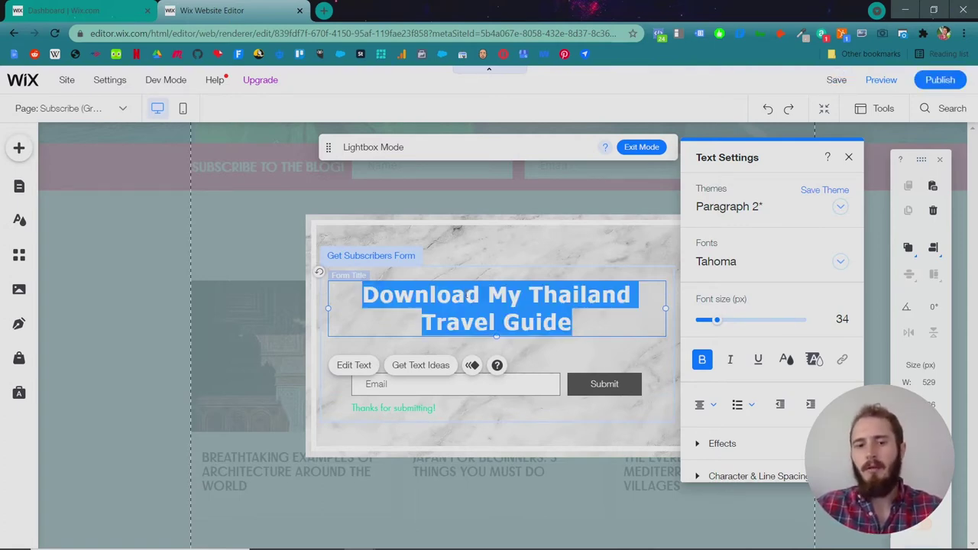
{"action": "left_click", "coordinate": [724, 216]}
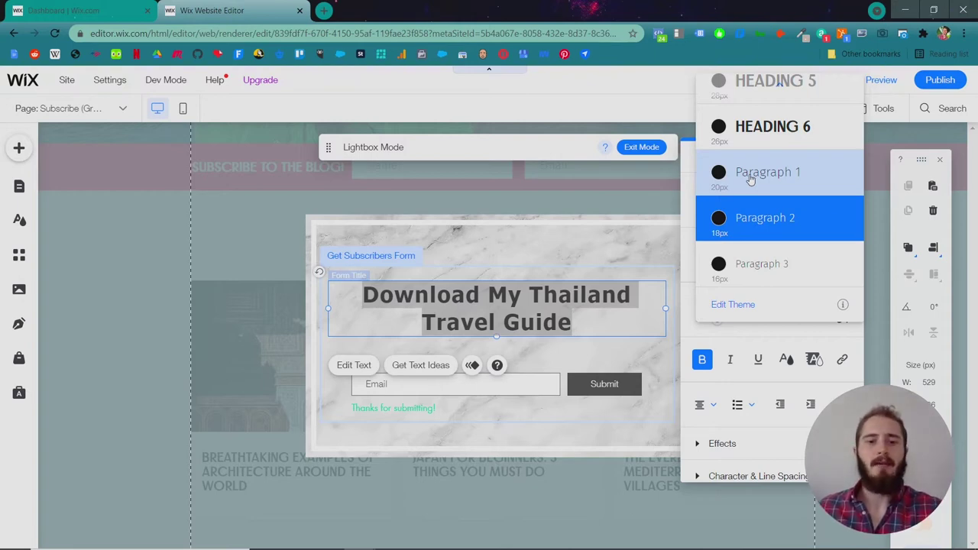
{"action": "scroll", "coordinate": [751, 178], "scroll_direction": "up", "scroll_amount": 3}
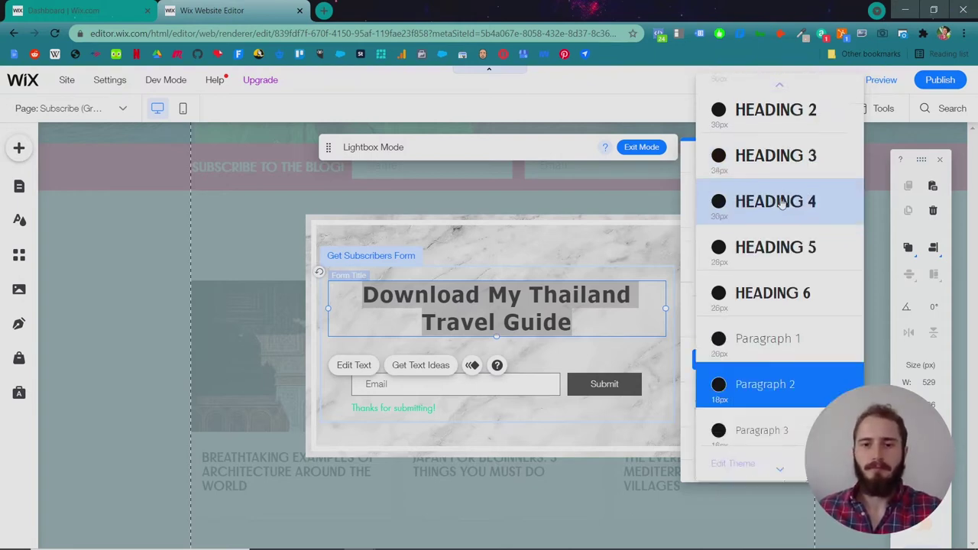
{"action": "left_click", "coordinate": [764, 141]}
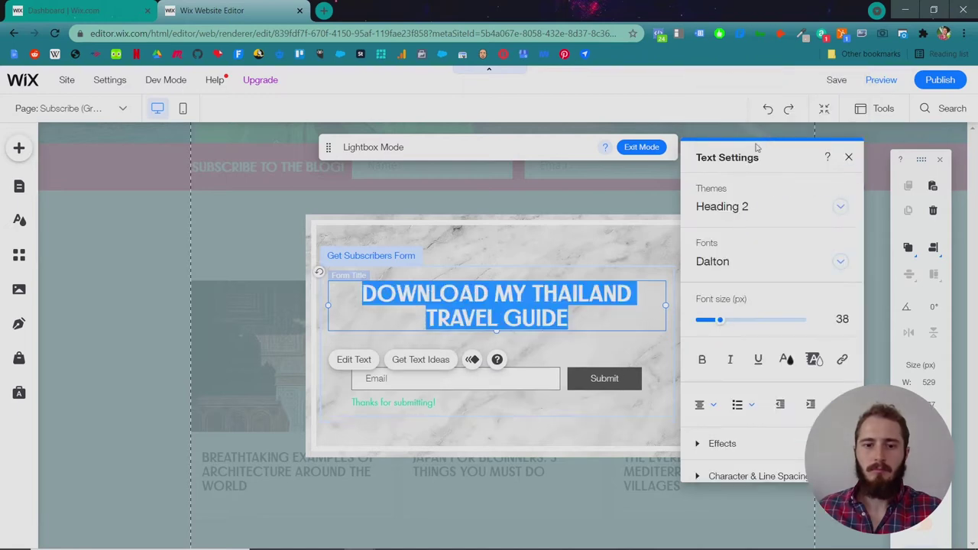
{"action": "left_click", "coordinate": [538, 264]}
{"action": "left_click", "coordinate": [537, 268]}
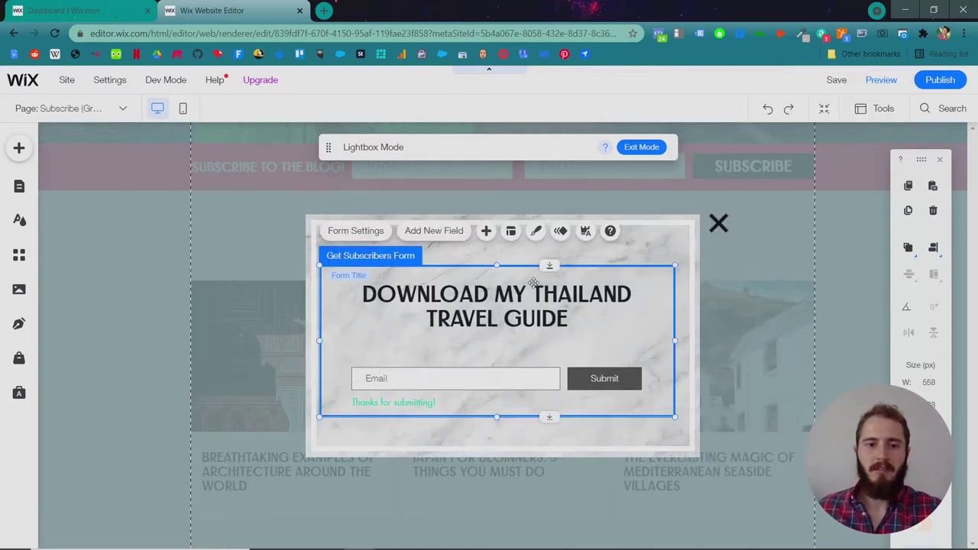
Nudge the lightbox container slightly lower and bring up the lightbox's display settings.
{"action": "left_click", "coordinate": [470, 215]}
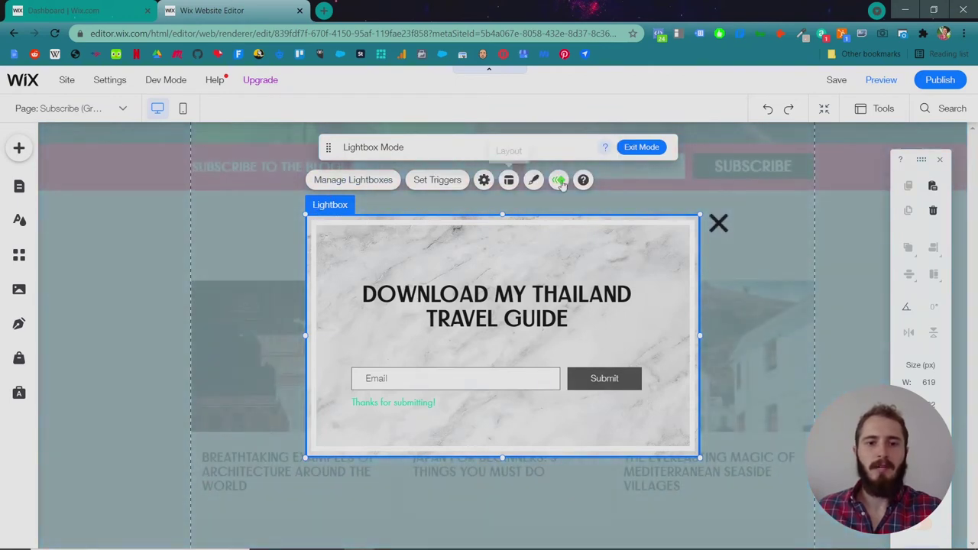
{"action": "left_click", "coordinate": [535, 228]}
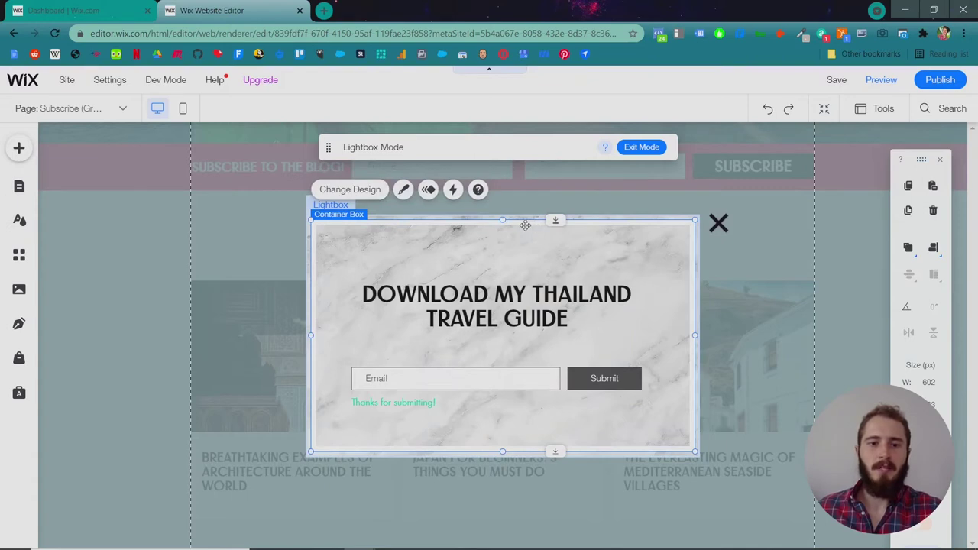
{"action": "mouse_move", "coordinate": [527, 227]}
{"action": "left_mouse_down"}
{"action": "mouse_move", "coordinate": [512, 265]}
{"action": "mouse_move", "coordinate": [521, 298]}
{"action": "mouse_move", "coordinate": [557, 264]}
{"action": "mouse_move", "coordinate": [520, 236]}
{"action": "left_mouse_up"}
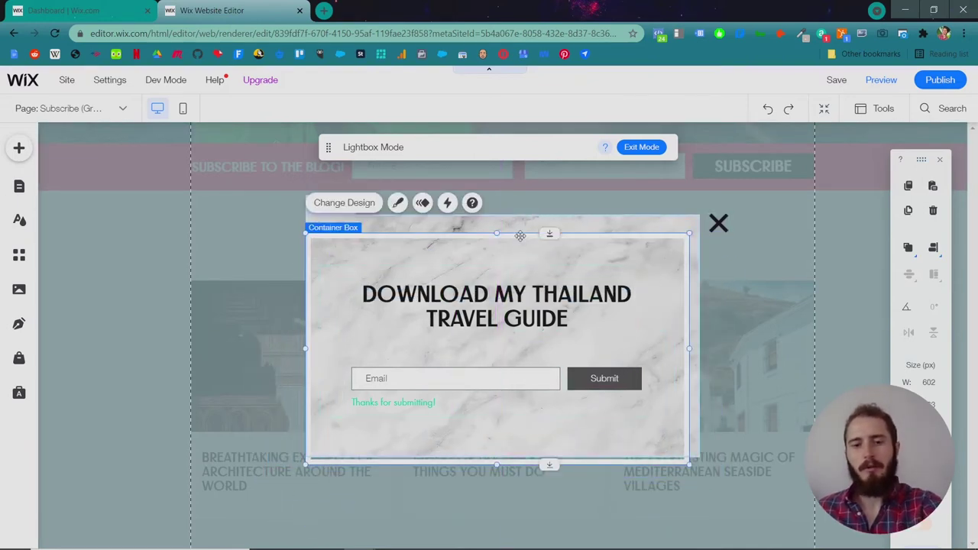
{"action": "left_click", "coordinate": [518, 236]}
{"action": "left_click", "coordinate": [496, 269]}
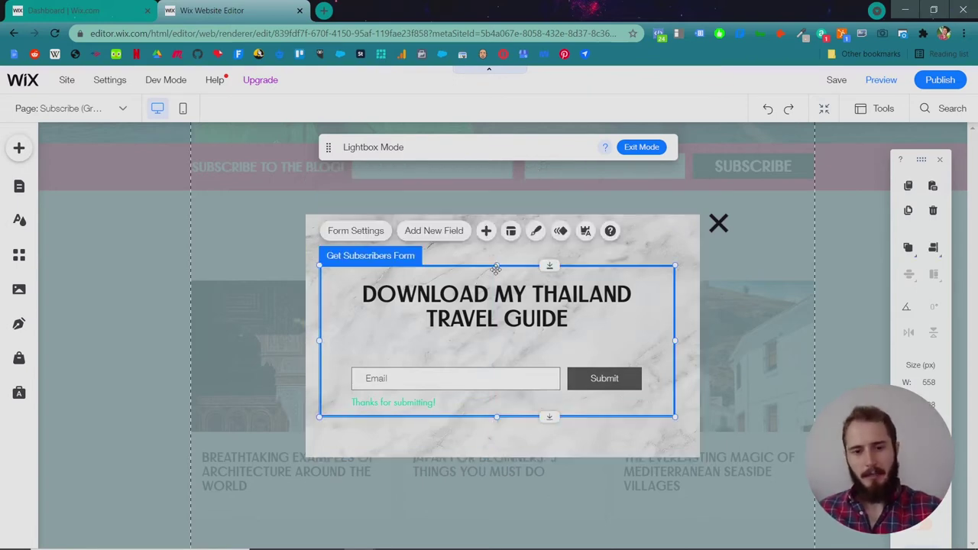
{"action": "left_click", "coordinate": [468, 251]}
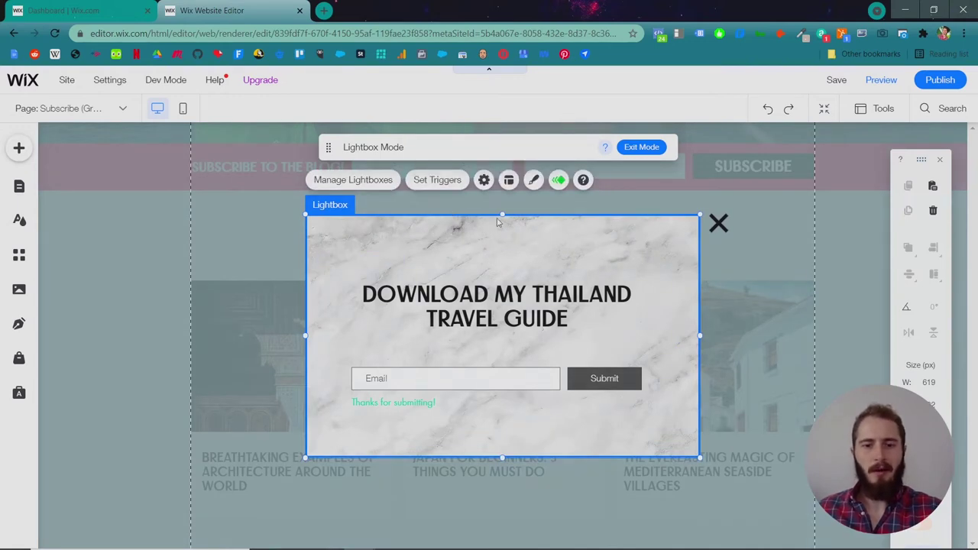
{"action": "left_click", "coordinate": [484, 179]}
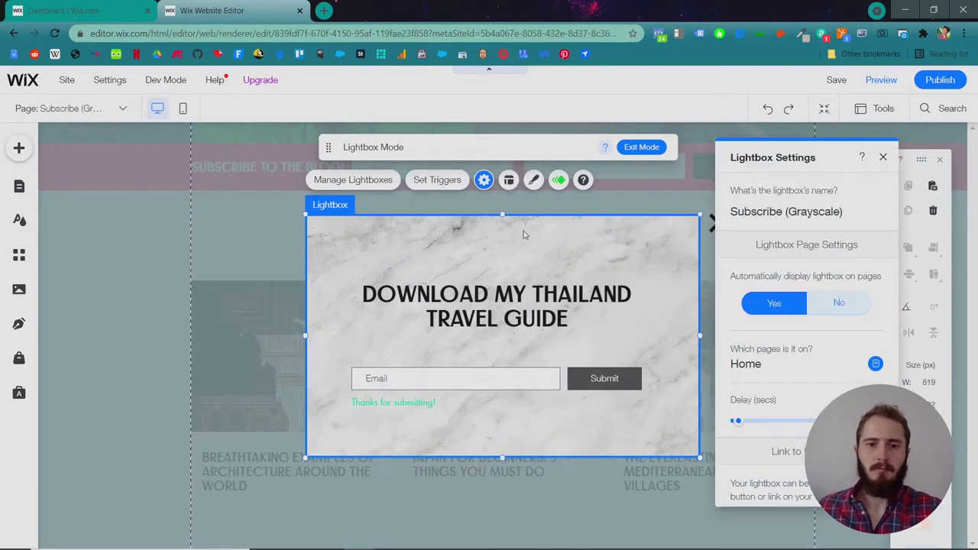
Set the lightbox background to the traveler woman photo found by searching 'thailand' in Site Files.
{"action": "left_click", "coordinate": [535, 180]}
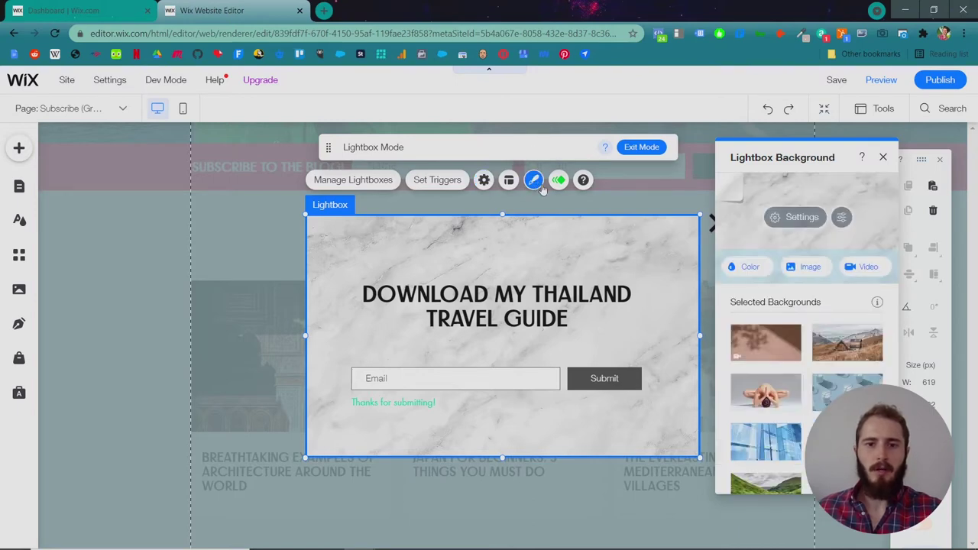
{"action": "left_click", "coordinate": [809, 267]}
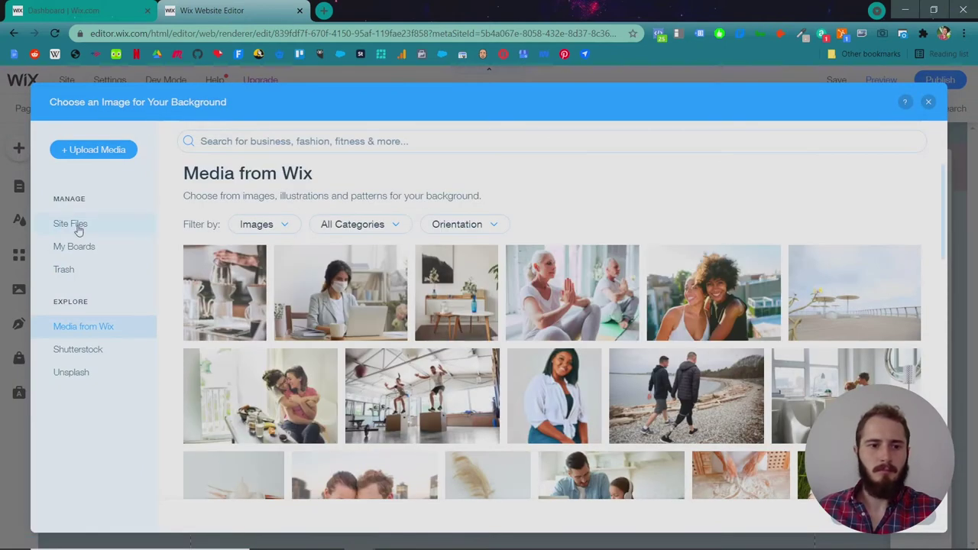
{"action": "left_click", "coordinate": [76, 224]}
{"action": "double_click", "coordinate": [635, 275]}
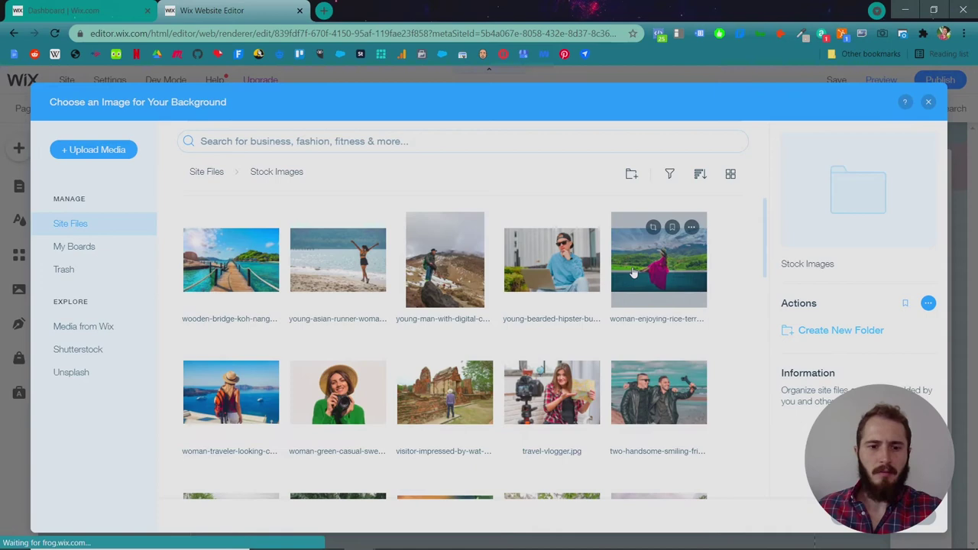
{"action": "scroll", "coordinate": [505, 229], "scroll_direction": "down", "scroll_amount": 1}
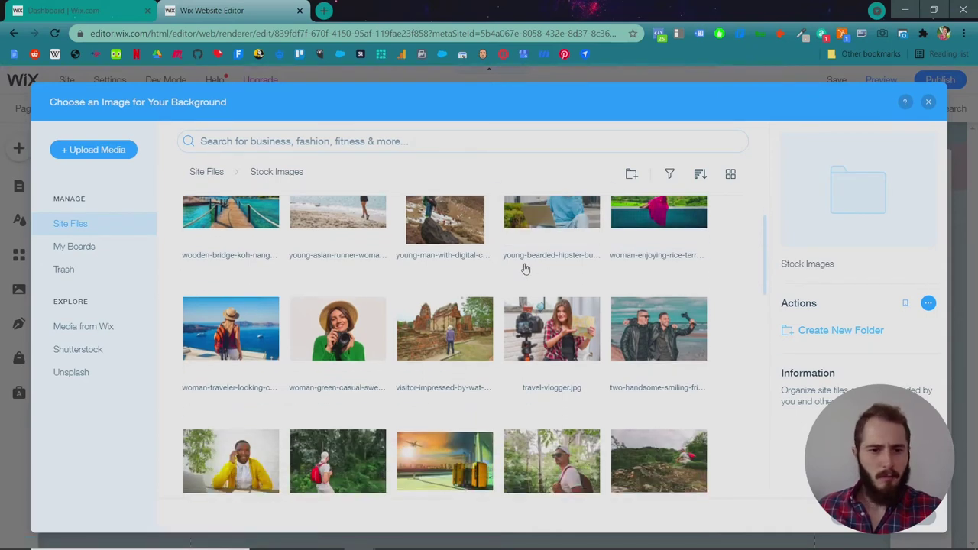
{"action": "scroll", "coordinate": [525, 269], "scroll_direction": "down", "scroll_amount": 5}
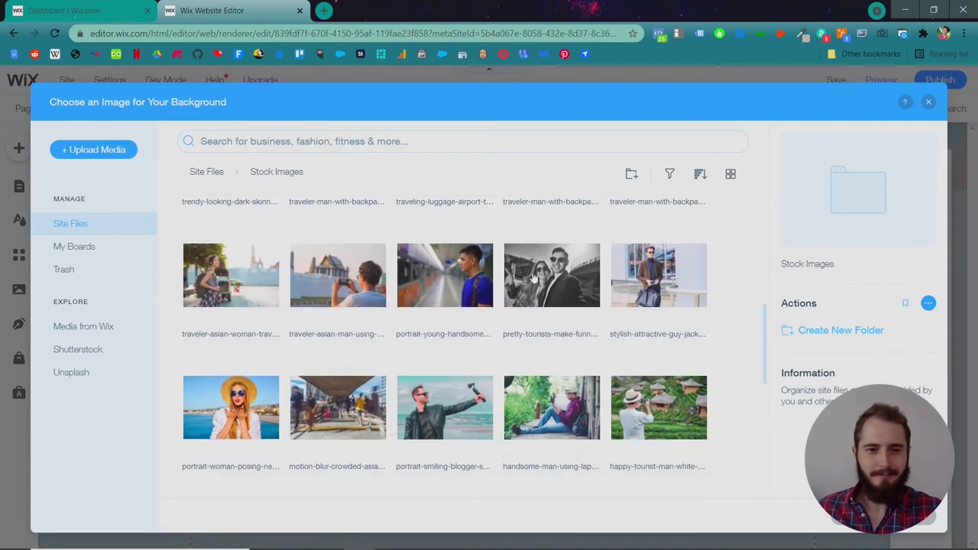
{"action": "scroll", "coordinate": [359, 283], "scroll_direction": "down", "scroll_amount": 1}
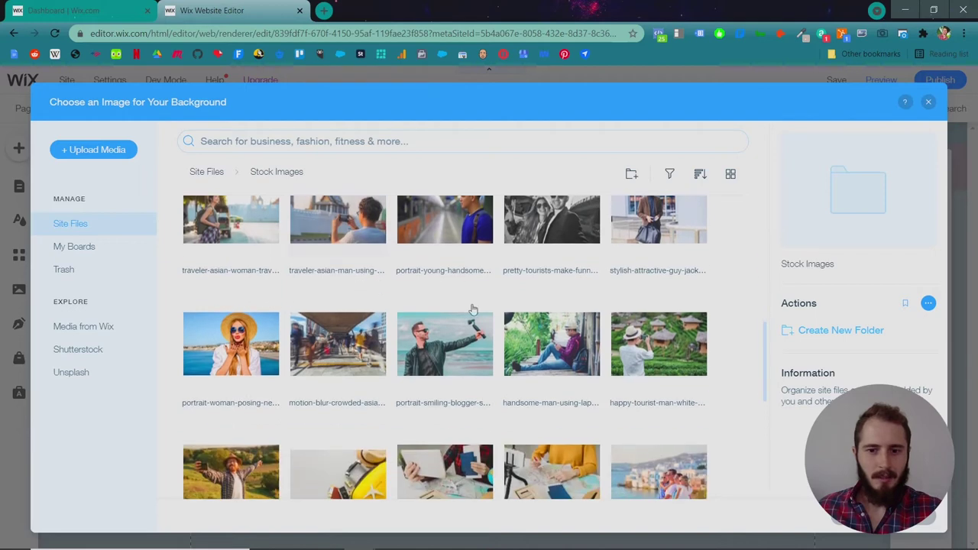
{"action": "left_click", "coordinate": [400, 143]}
{"action": "type", "text": "thai"}
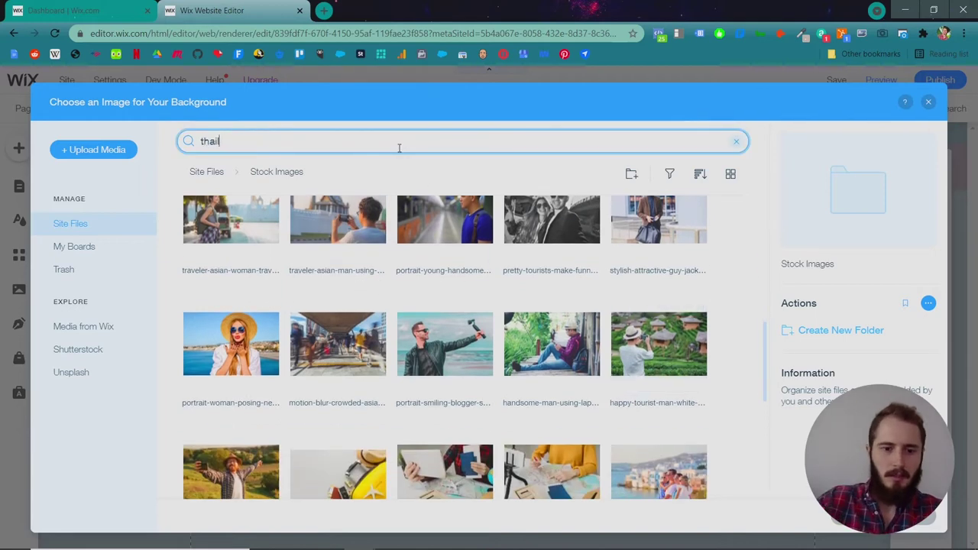
{"action": "type", "text": "land"}
{"action": "key", "text": "Return"}
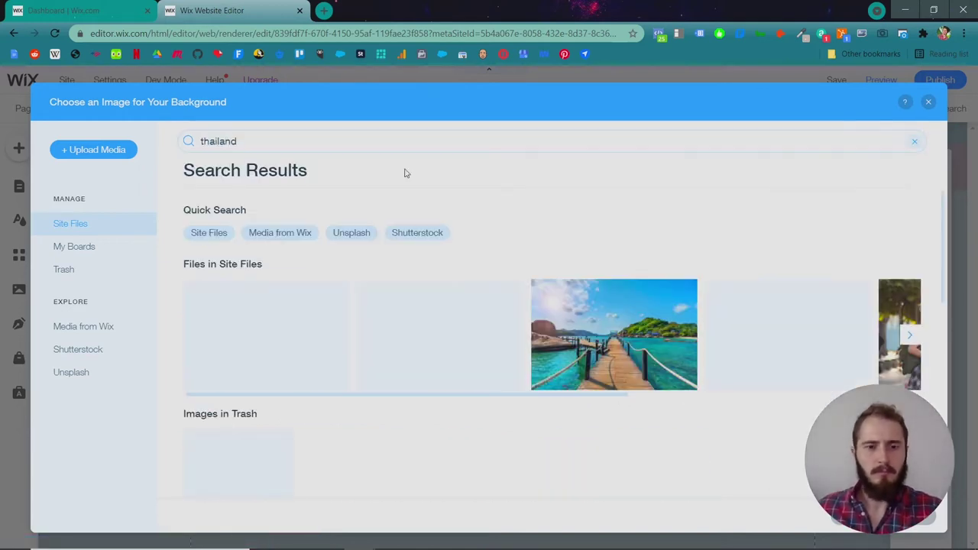
{"action": "left_click_drag", "start_coordinate": [466, 398], "coordinate": [793, 400]}
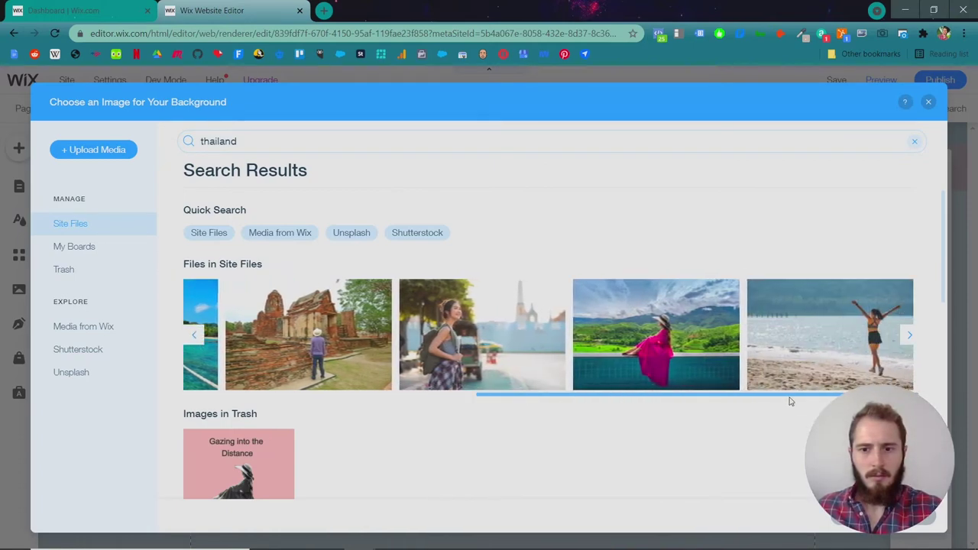
{"action": "double_click", "coordinate": [515, 350]}
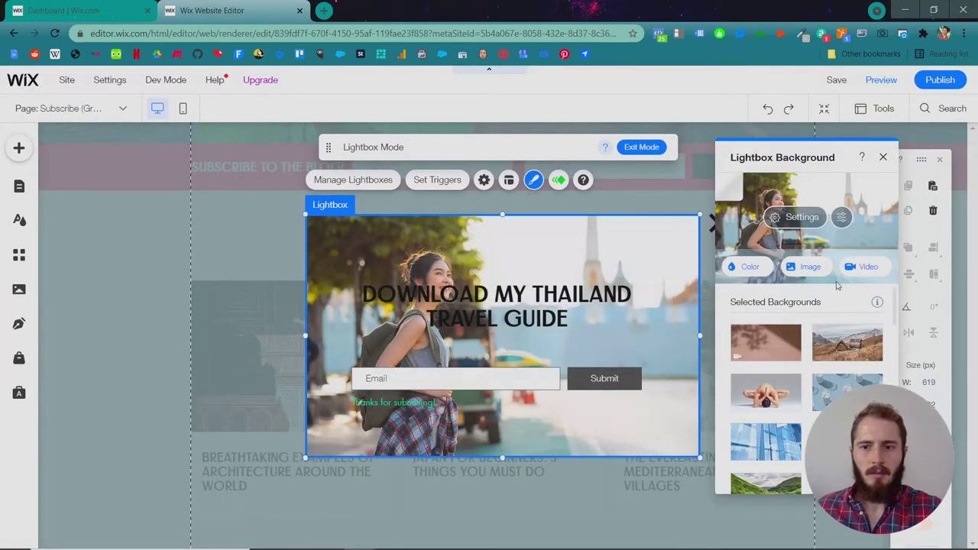
Fade the background image to 27% opacity.
{"action": "left_click", "coordinate": [807, 220]}
{"action": "left_click", "coordinate": [767, 246]}
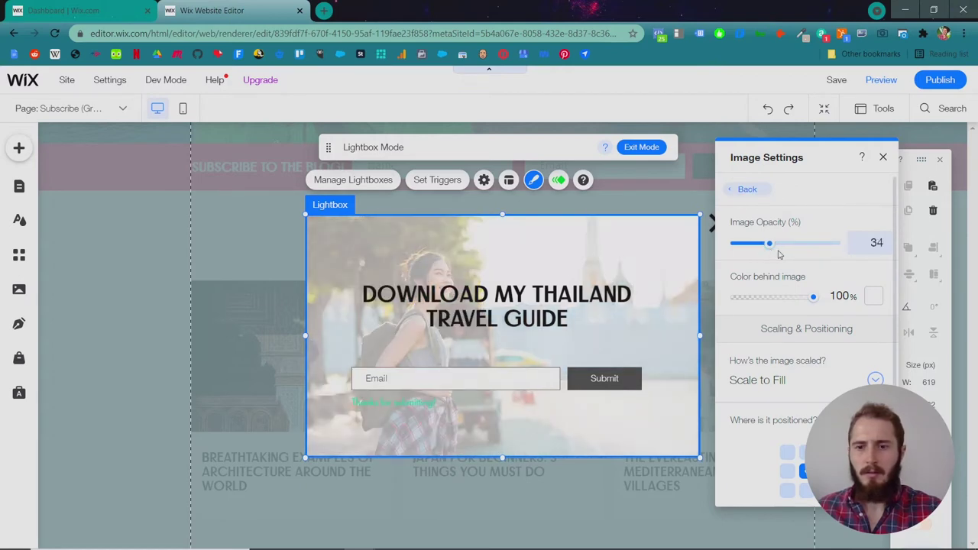
{"action": "left_click_drag", "start_coordinate": [767, 248], "coordinate": [763, 249]}
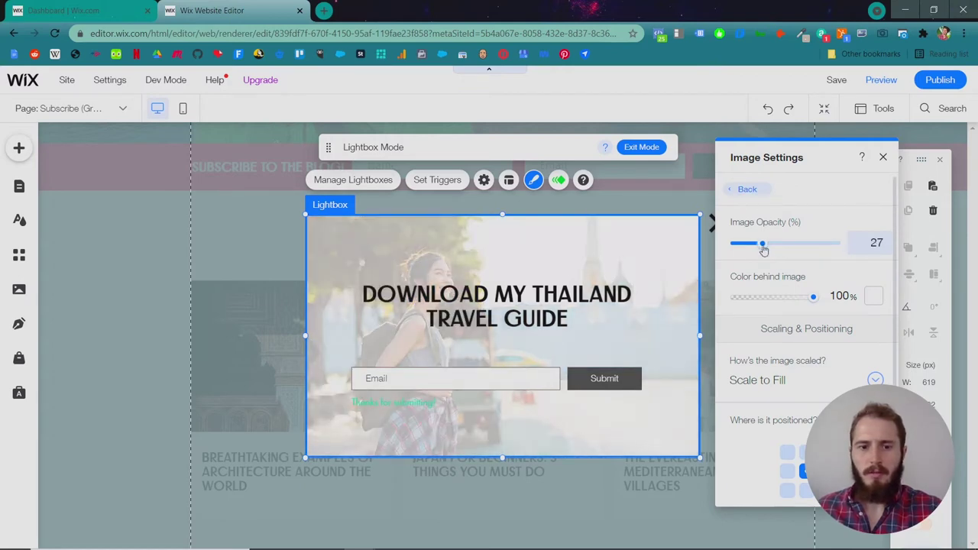
{"action": "left_click", "coordinate": [485, 297]}
Inspect the form's title, email field and submit button, then show the Get Subscribers Form design presets.
{"action": "left_click", "coordinate": [484, 297]}
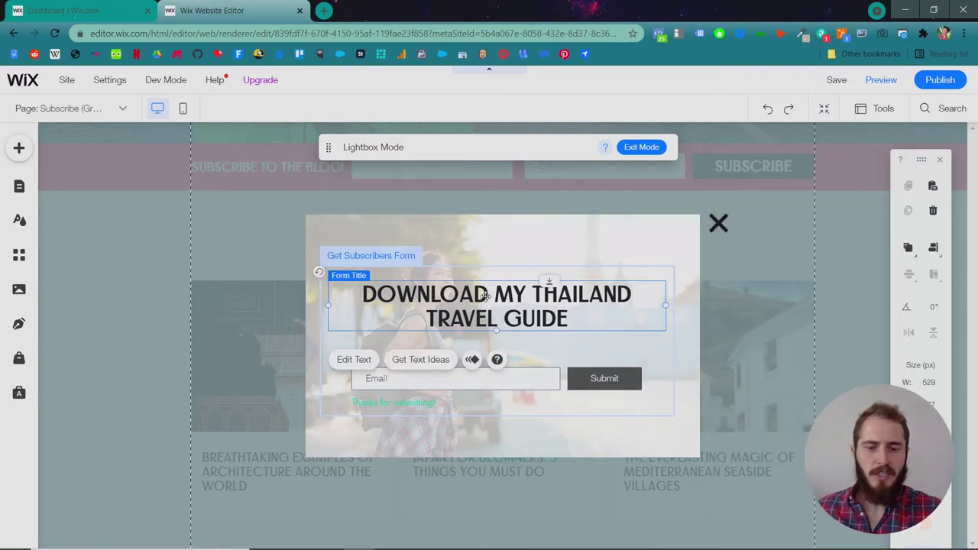
{"action": "left_click", "coordinate": [540, 373]}
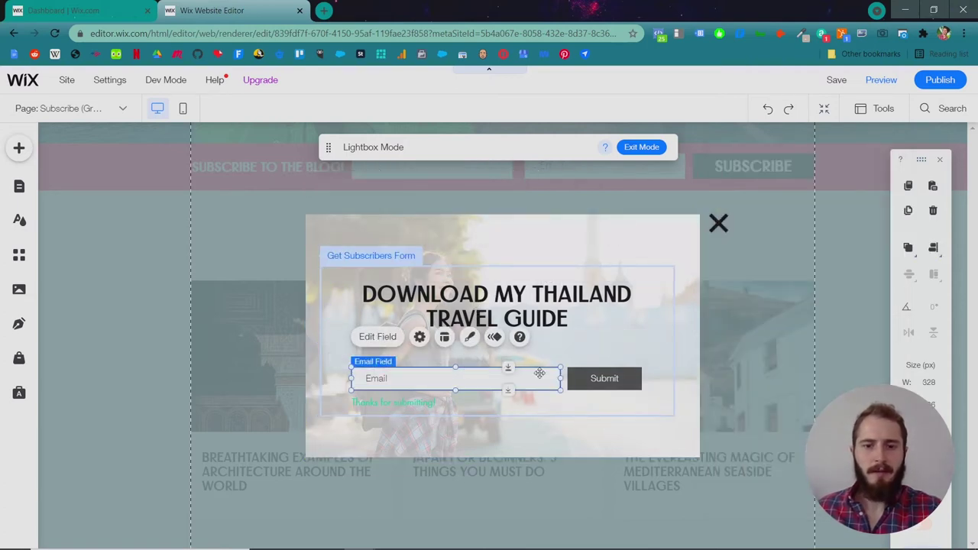
{"action": "left_click", "coordinate": [334, 264]}
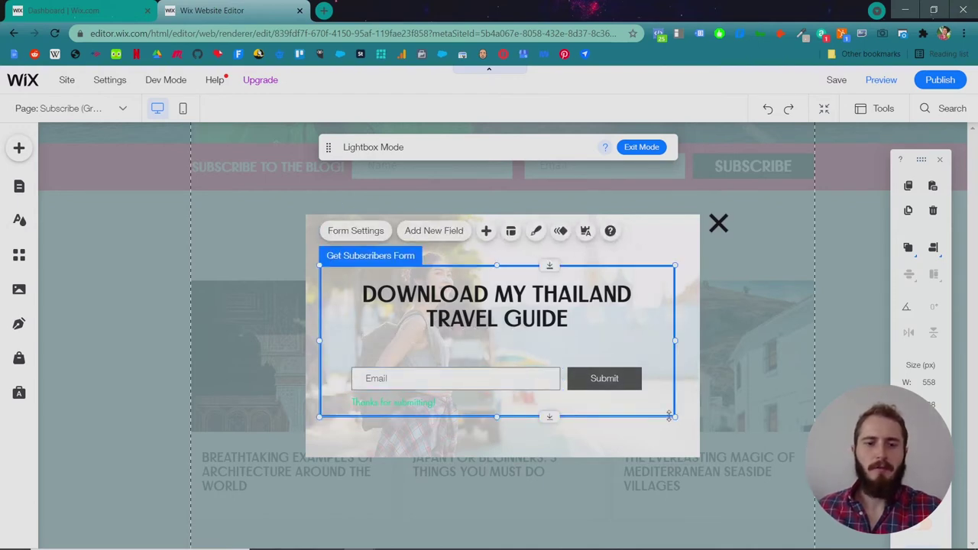
{"action": "left_click", "coordinate": [625, 382]}
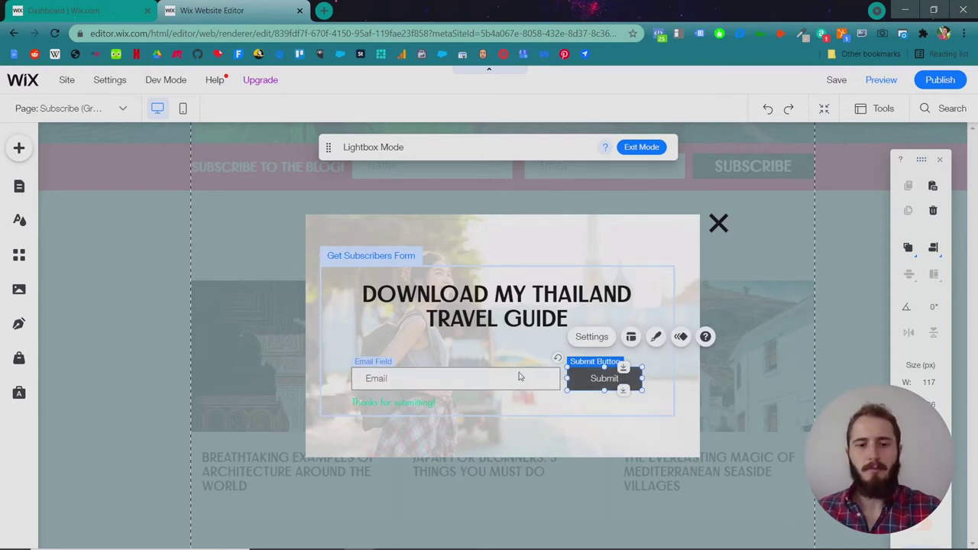
{"action": "left_click", "coordinate": [380, 270]}
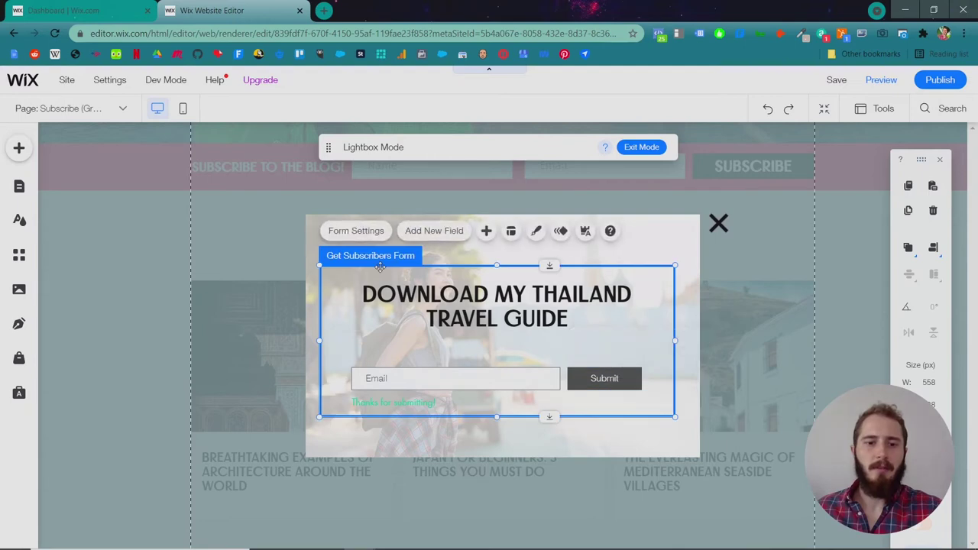
{"action": "left_click", "coordinate": [536, 231]}
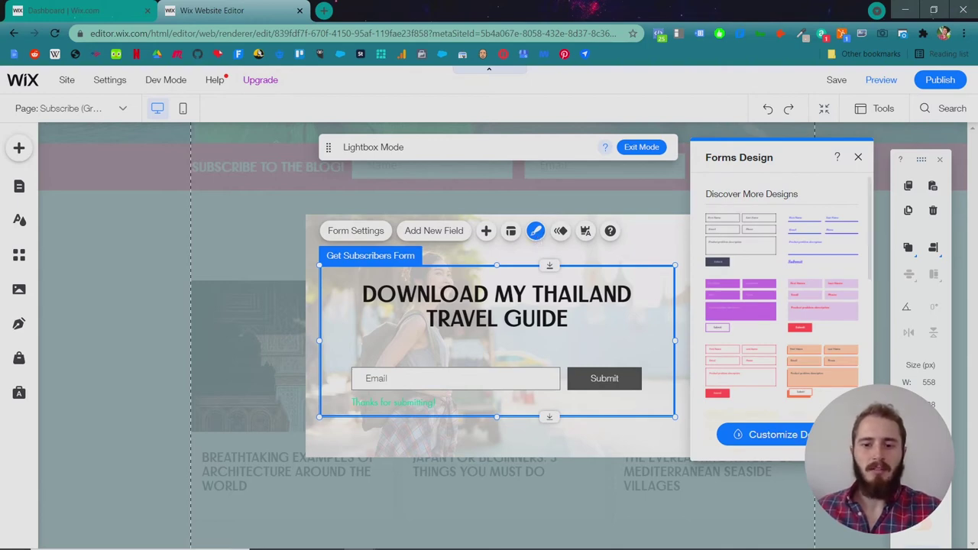
Give the input field text the Paragraph 2 theme and preview the fields' Hover state.
{"action": "left_click", "coordinate": [768, 434]}
{"action": "left_click", "coordinate": [736, 223]}
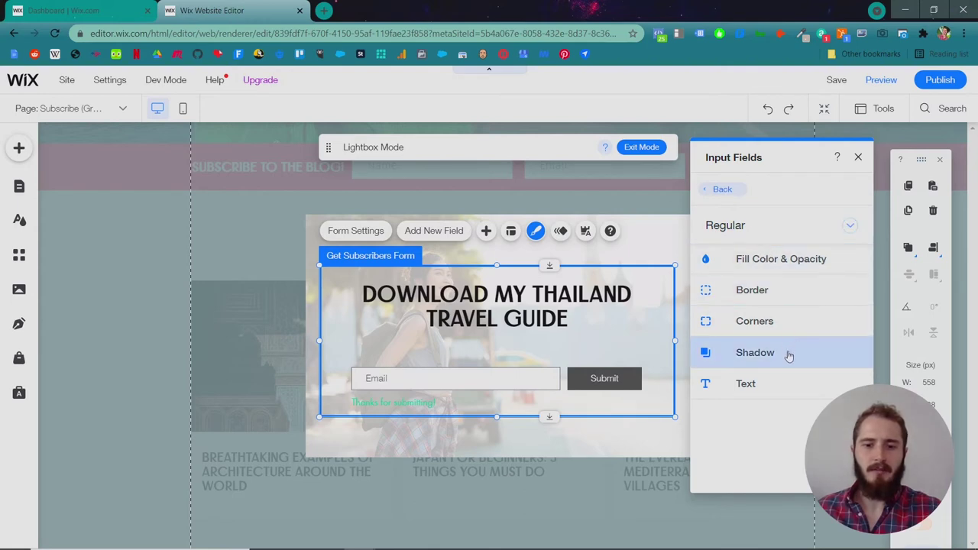
{"action": "left_click", "coordinate": [783, 378]}
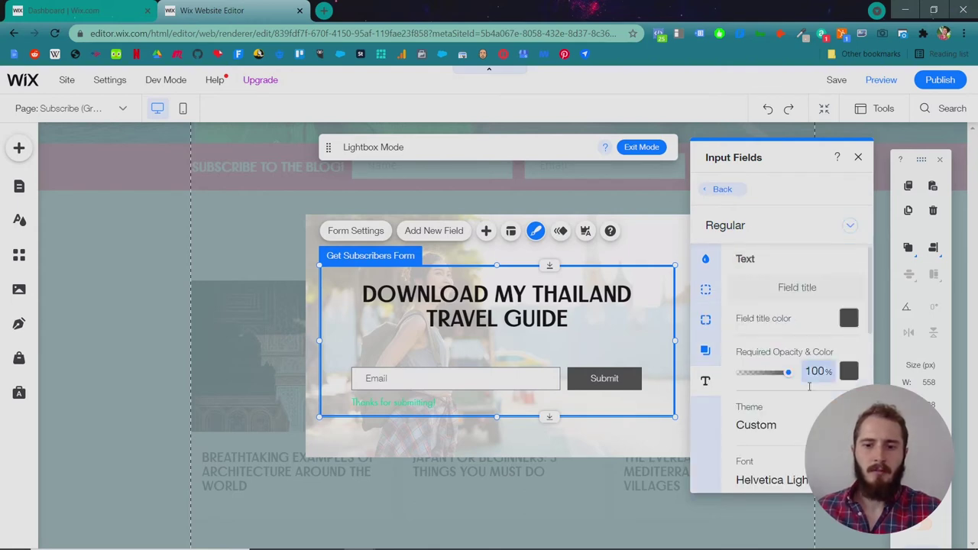
{"action": "left_click", "coordinate": [803, 424]}
{"action": "scroll", "coordinate": [773, 474], "scroll_direction": "down", "scroll_amount": 5}
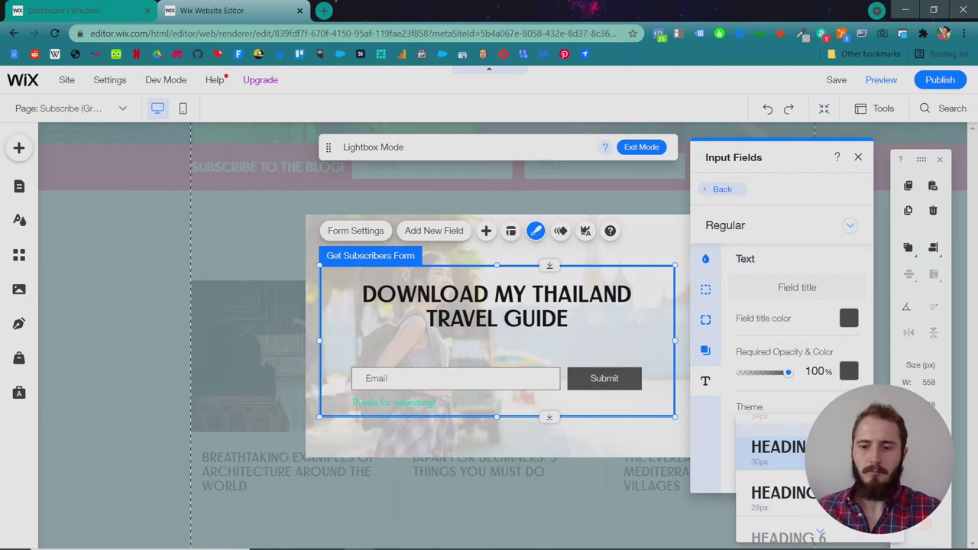
{"action": "left_click", "coordinate": [776, 474]}
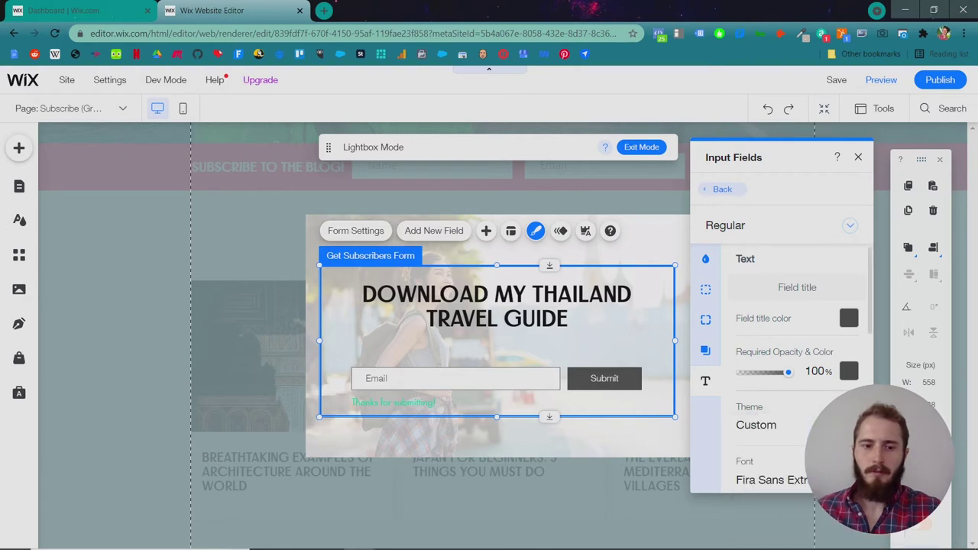
{"action": "scroll", "coordinate": [795, 352], "scroll_direction": "down", "scroll_amount": 3}
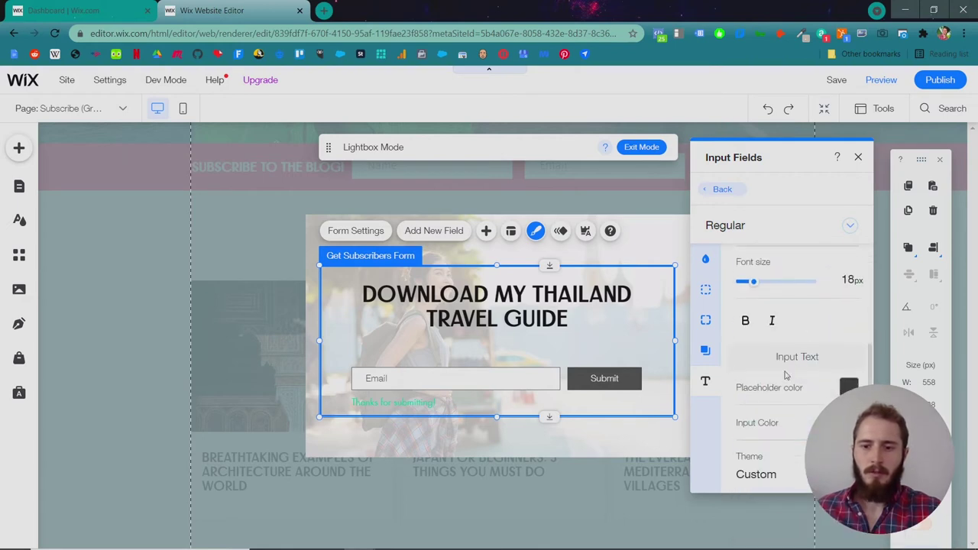
{"action": "scroll", "coordinate": [786, 374], "scroll_direction": "up", "scroll_amount": 2}
{"action": "left_click", "coordinate": [790, 356]}
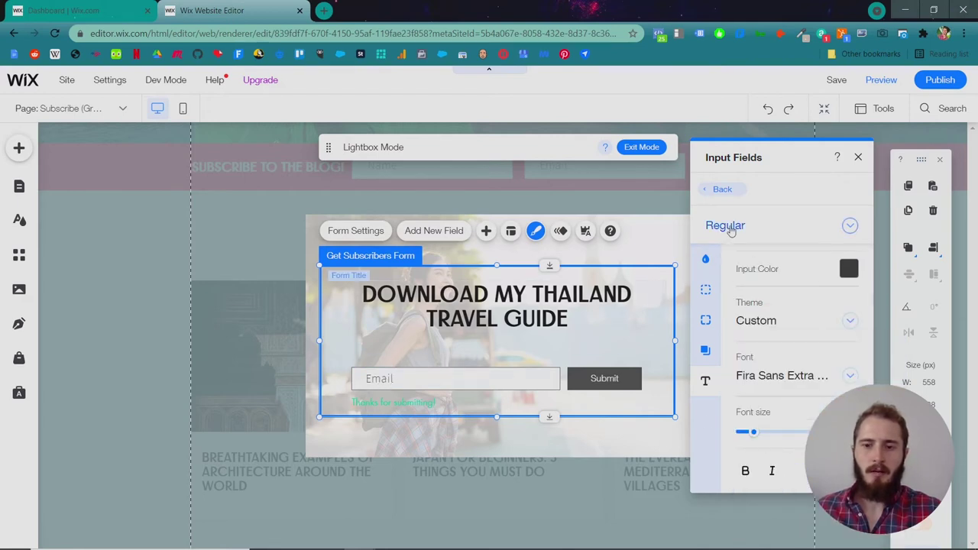
{"action": "left_click", "coordinate": [730, 228]}
{"action": "left_click", "coordinate": [735, 248]}
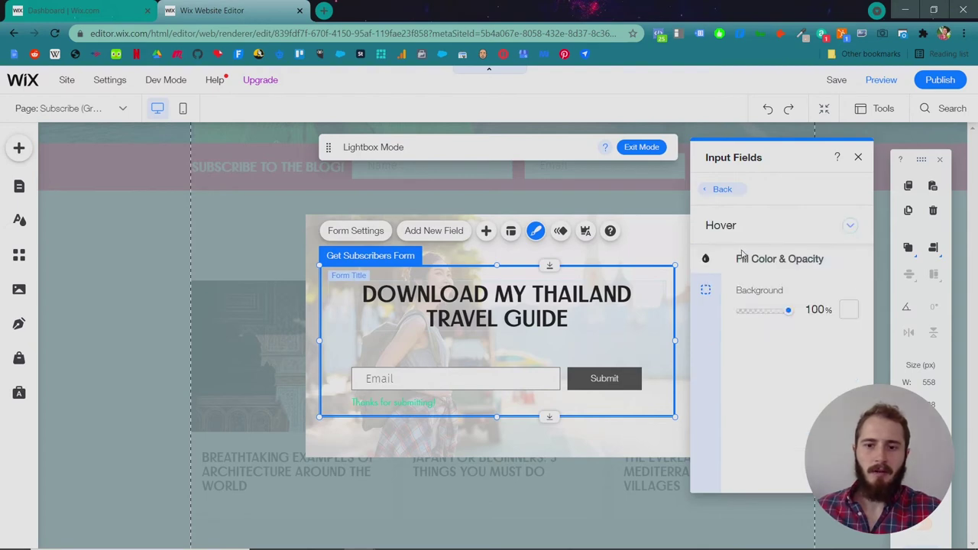
Make the Submit button fill red (#F03A47) normally and teal (#1AB8D5) on hover.
{"action": "left_click", "coordinate": [732, 191]}
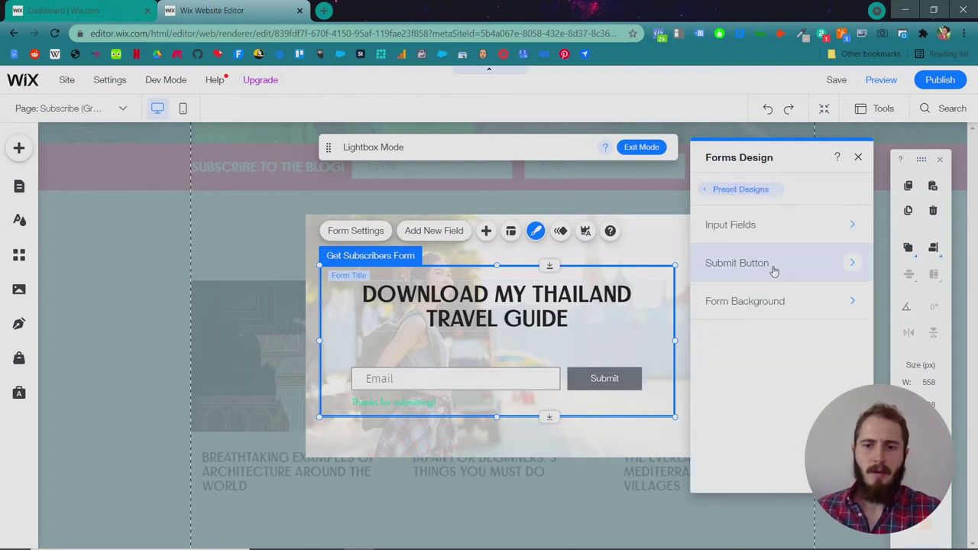
{"action": "left_click", "coordinate": [774, 272]}
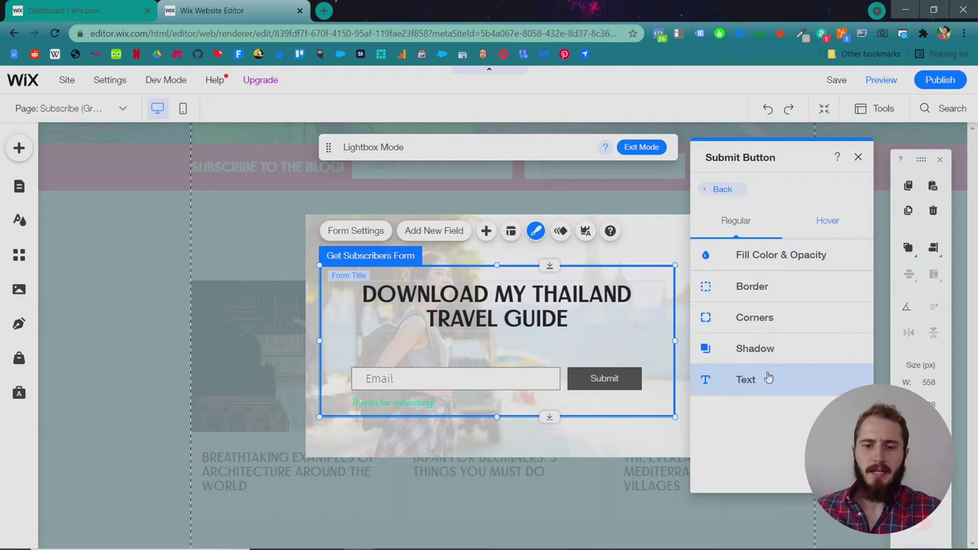
{"action": "left_click", "coordinate": [784, 264]}
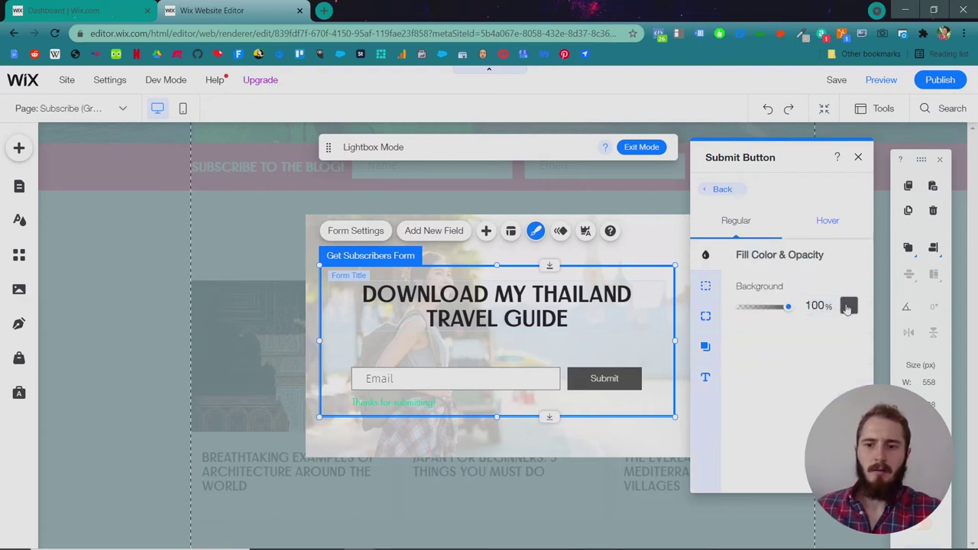
{"action": "left_click", "coordinate": [847, 306]}
{"action": "left_click", "coordinate": [911, 353]}
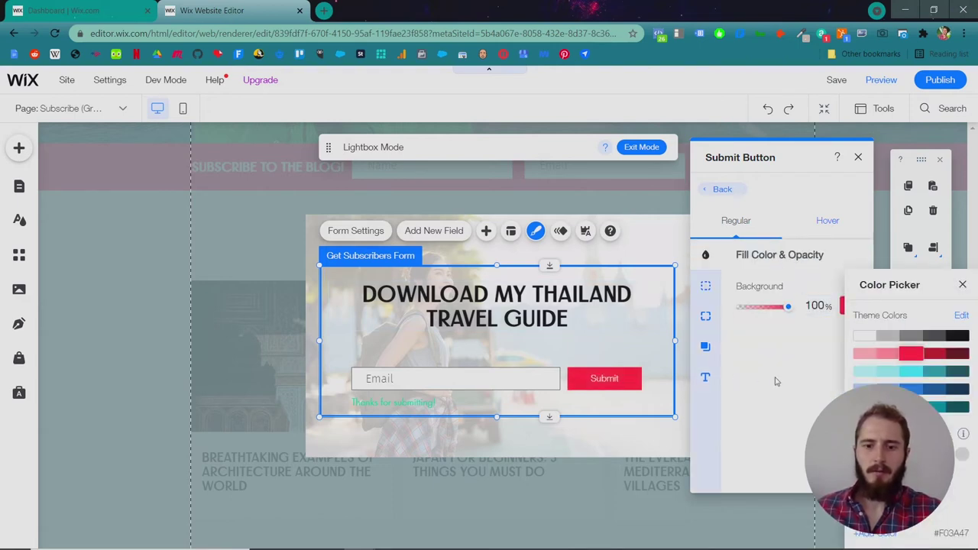
{"action": "left_click", "coordinate": [740, 389]}
{"action": "left_click", "coordinate": [814, 220]}
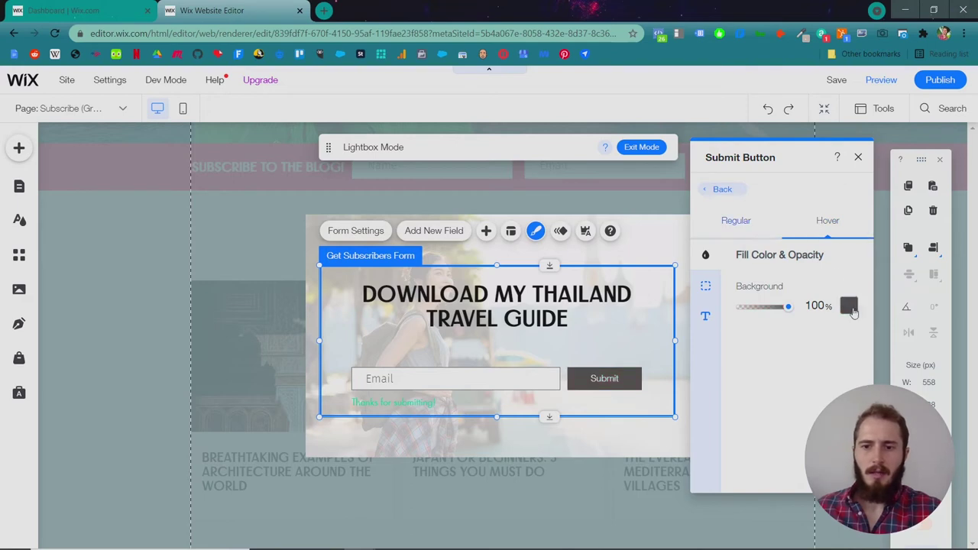
{"action": "left_click", "coordinate": [850, 306]}
{"action": "left_click", "coordinate": [911, 372]}
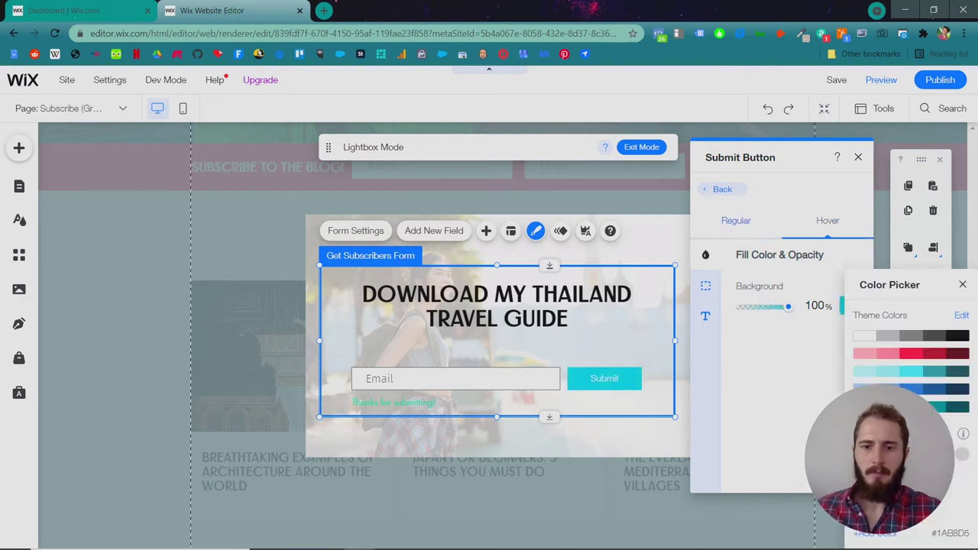
{"action": "left_click", "coordinate": [755, 372]}
Review the Submit button's text style options, leaving them unchanged.
{"action": "left_click", "coordinate": [705, 314]}
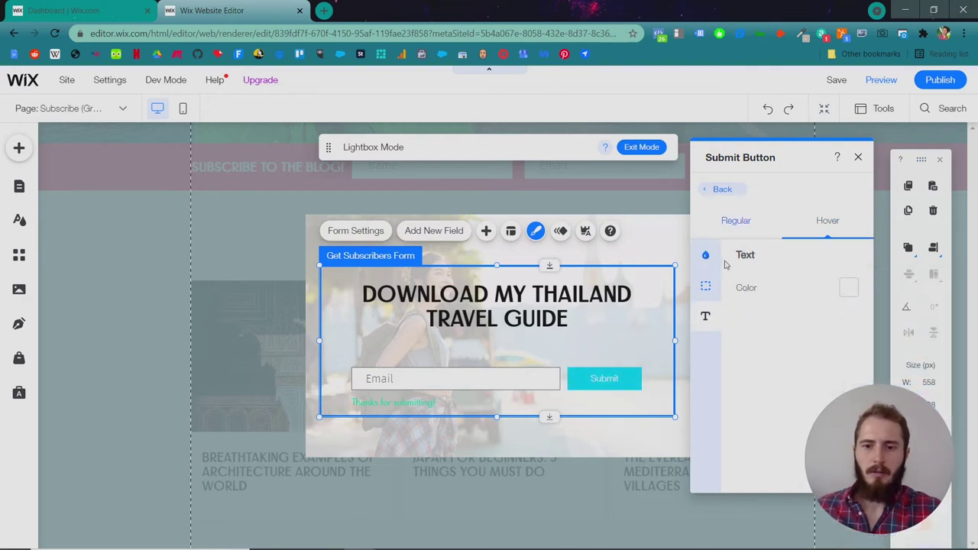
{"action": "left_click", "coordinate": [735, 223]}
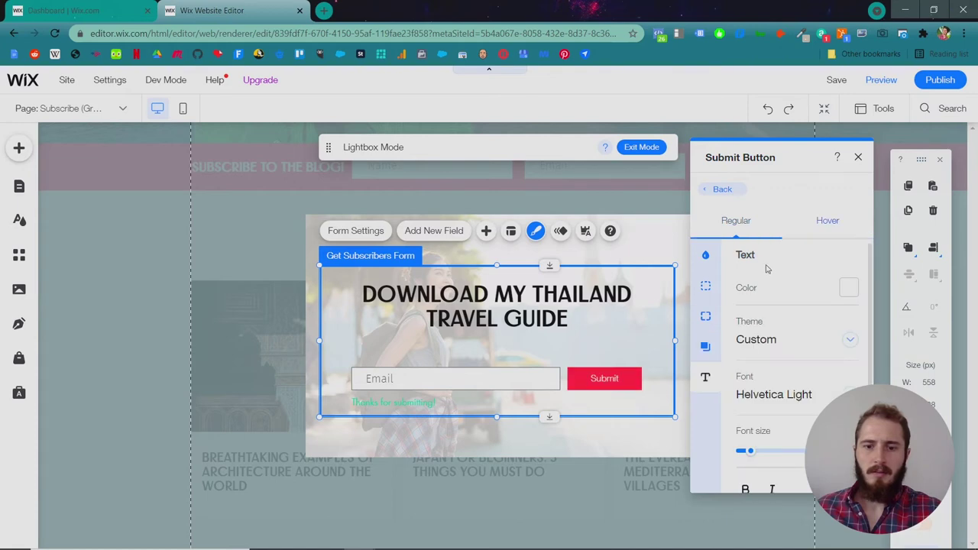
{"action": "left_click", "coordinate": [768, 341]}
{"action": "scroll", "coordinate": [795, 428], "scroll_direction": "down", "scroll_amount": 3}
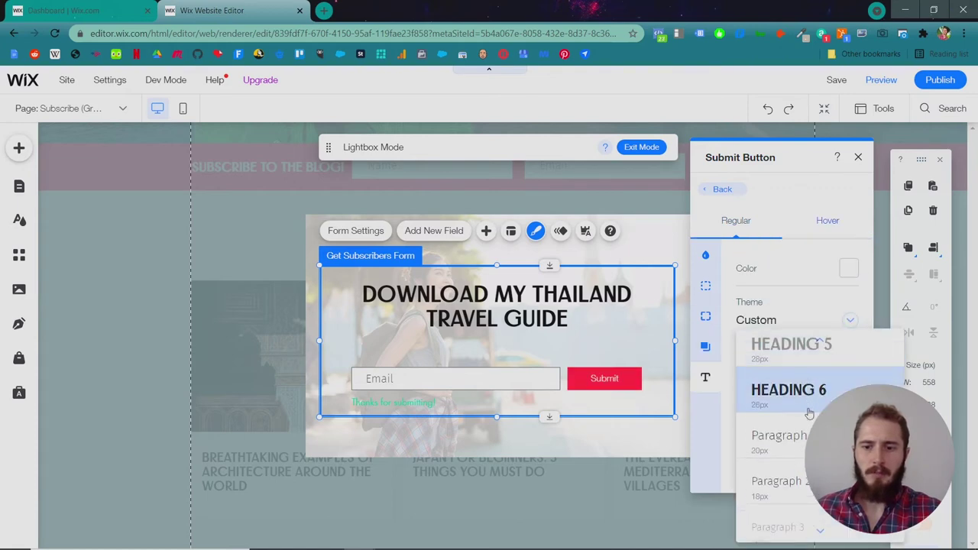
{"action": "left_click", "coordinate": [804, 469]}
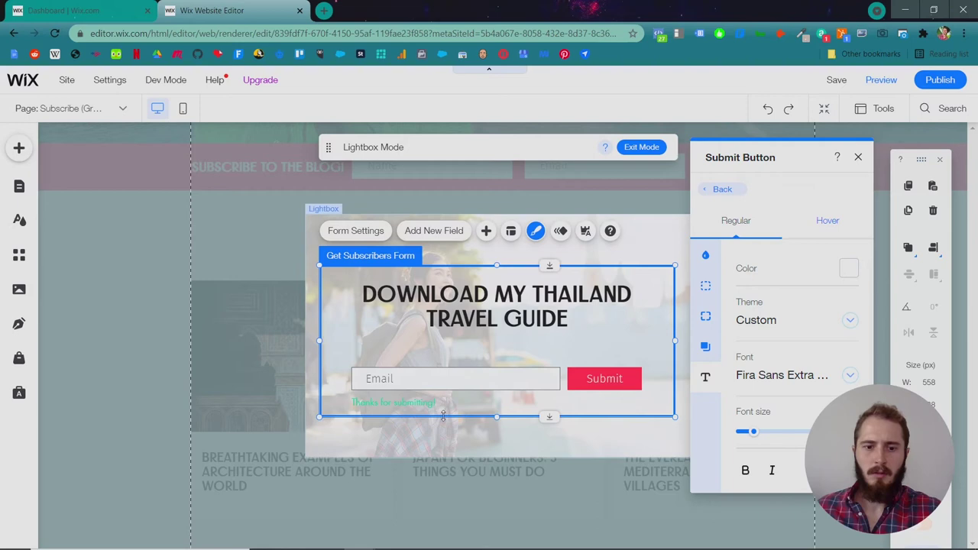
{"action": "left_click", "coordinate": [409, 402]}
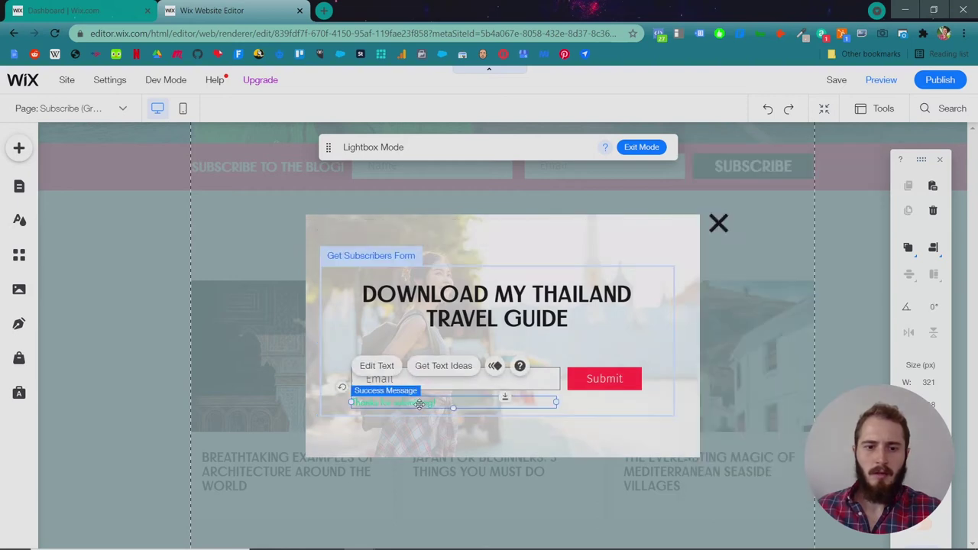
Set the 'Thanks for submitting!' message to the Paragraph 3 text style.
{"action": "left_click", "coordinate": [377, 367]}
{"action": "left_click", "coordinate": [659, 202]}
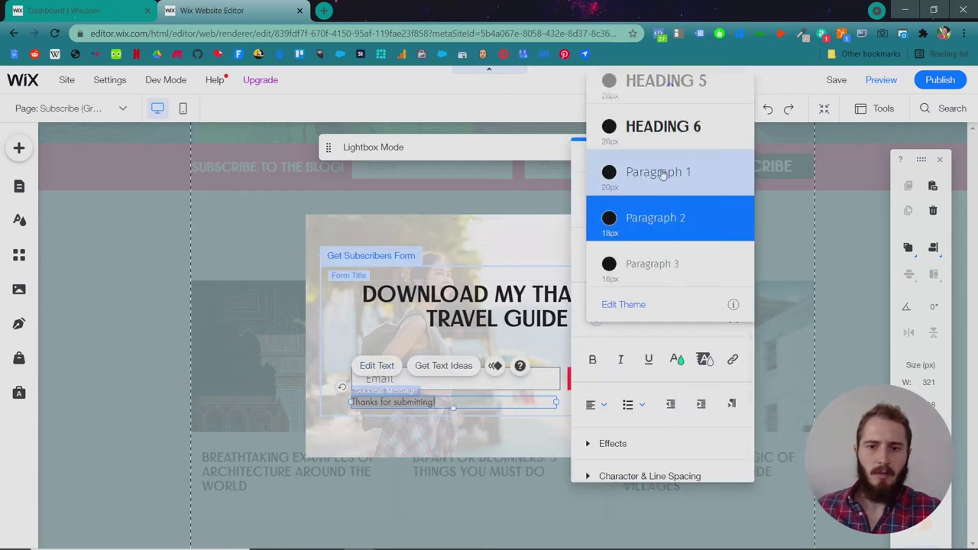
{"action": "left_click", "coordinate": [662, 174]}
{"action": "left_click", "coordinate": [656, 221]}
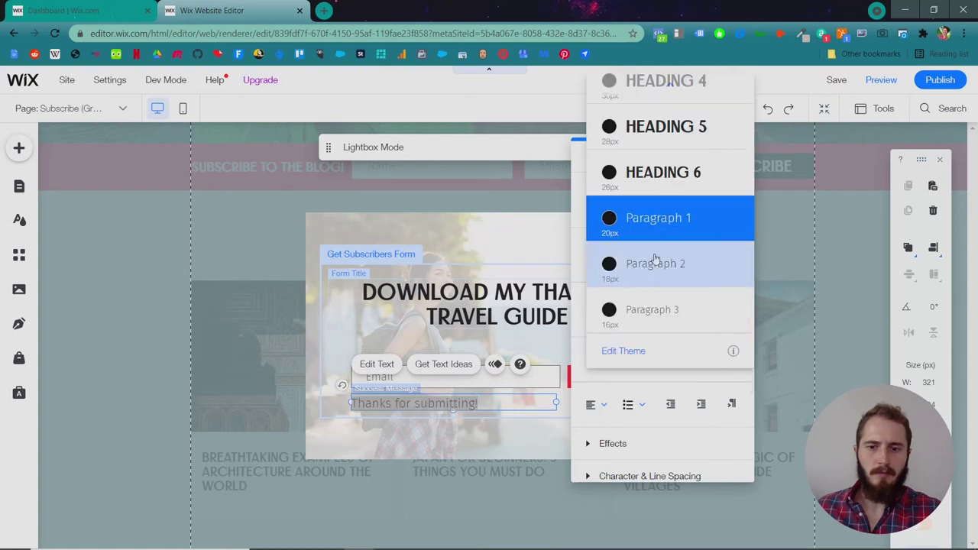
{"action": "left_click", "coordinate": [657, 309]}
Colour the success message red using the theme swatch, discarding a trial custom green.
{"action": "left_click", "coordinate": [678, 357]}
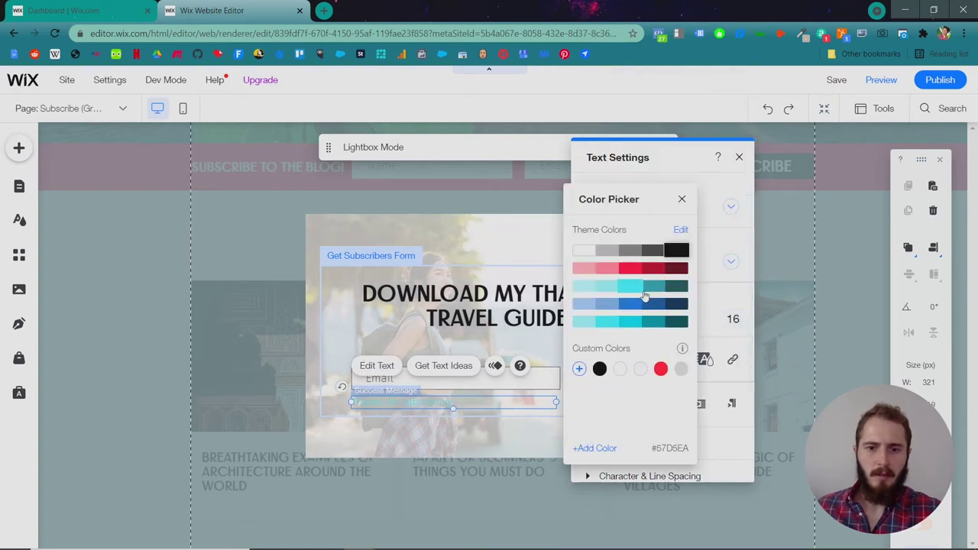
{"action": "left_click", "coordinate": [595, 448]}
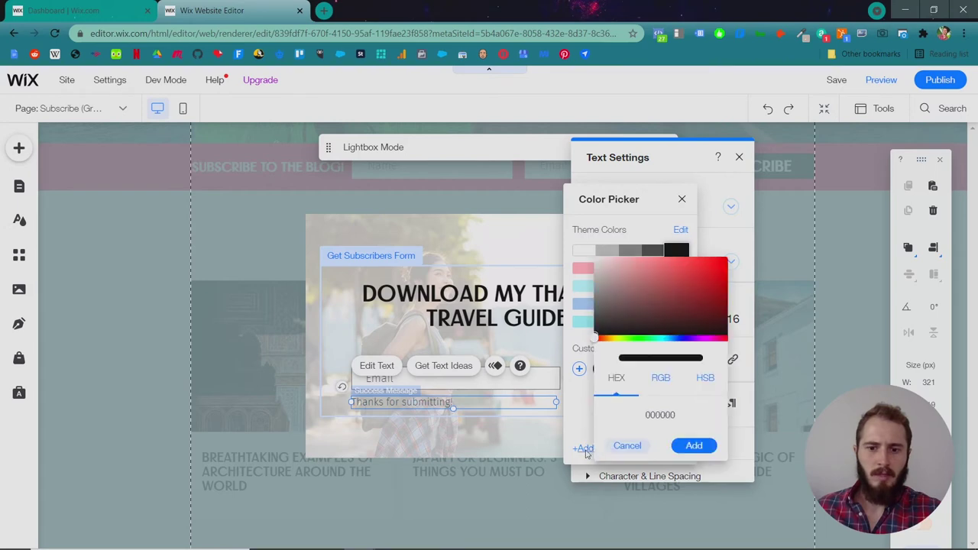
{"action": "left_click", "coordinate": [639, 338]}
{"action": "left_click", "coordinate": [724, 274]}
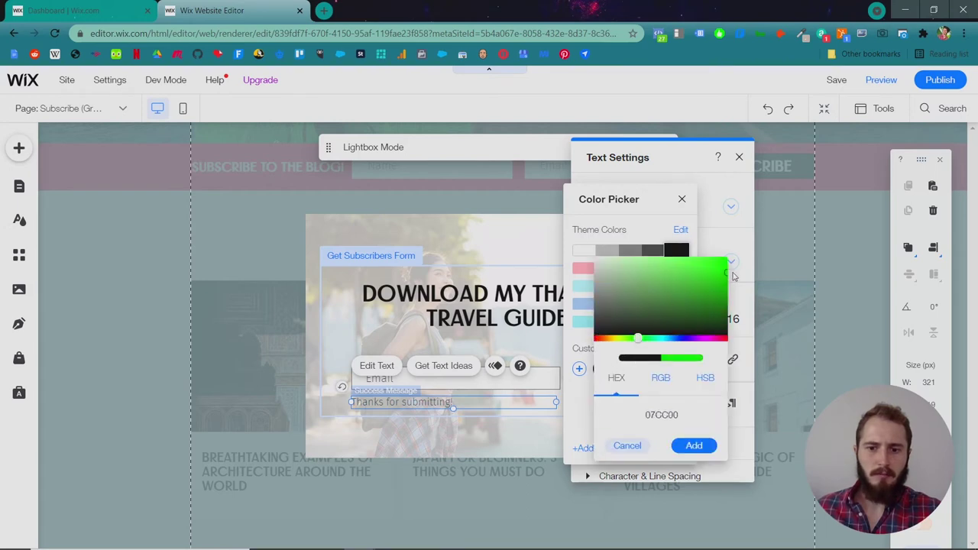
{"action": "left_click_drag", "start_coordinate": [719, 275], "coordinate": [796, 241]}
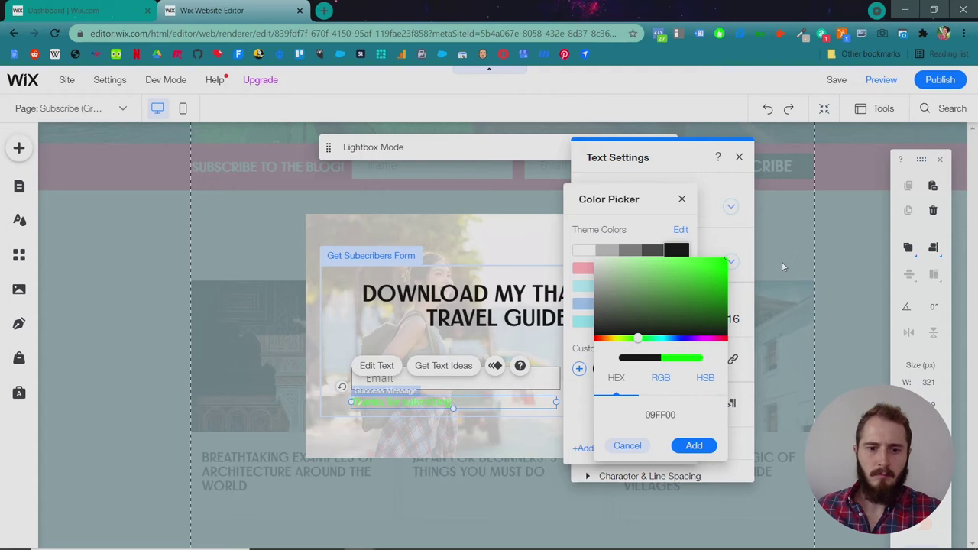
{"action": "left_click", "coordinate": [730, 285]}
{"action": "left_click", "coordinate": [631, 270]}
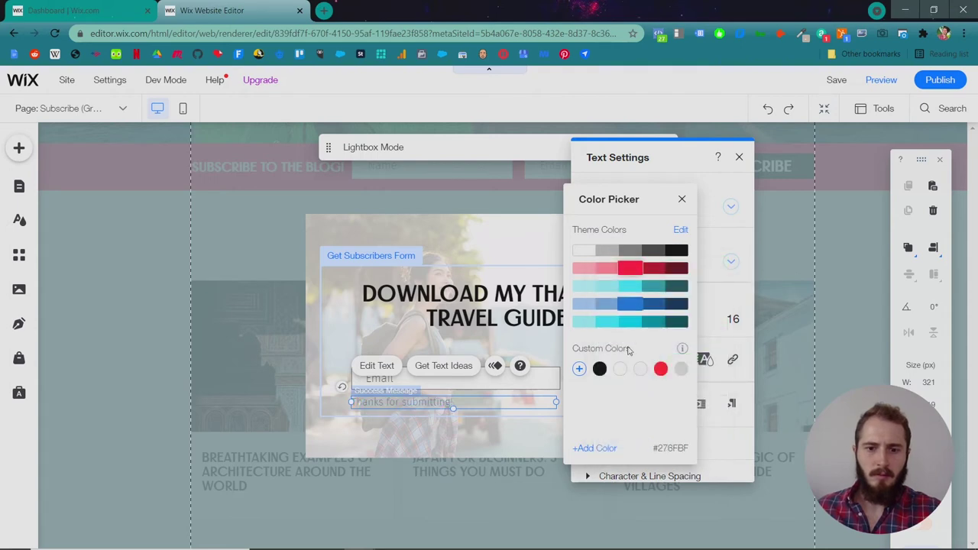
{"action": "left_click", "coordinate": [707, 431]}
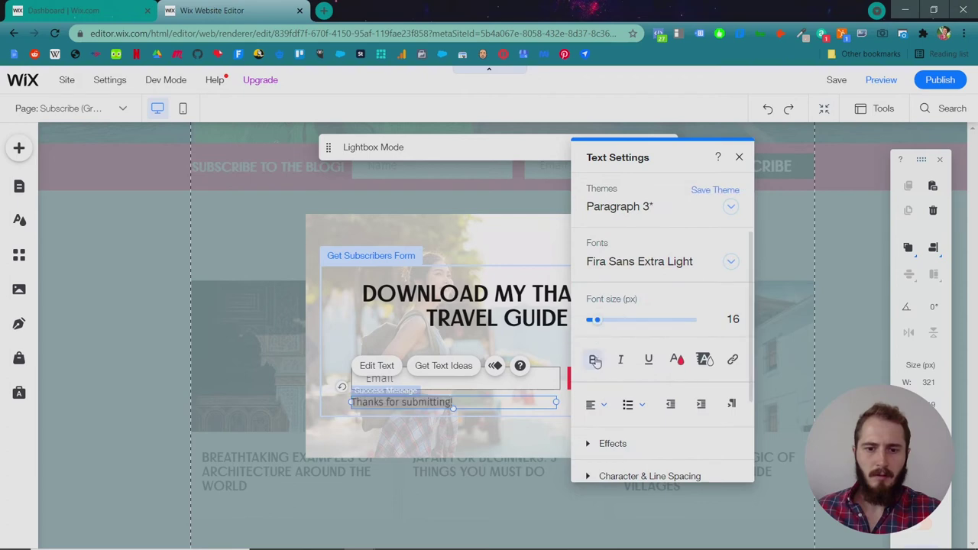
Finish editing the message and select the whole lightbox.
{"action": "left_click", "coordinate": [675, 359]}
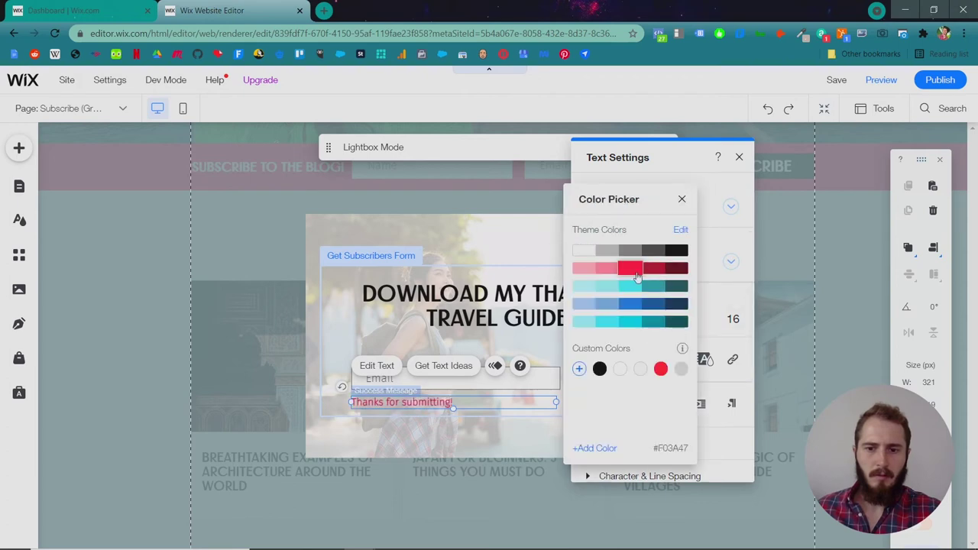
{"action": "left_click", "coordinate": [706, 444]}
{"action": "left_click", "coordinate": [545, 431]}
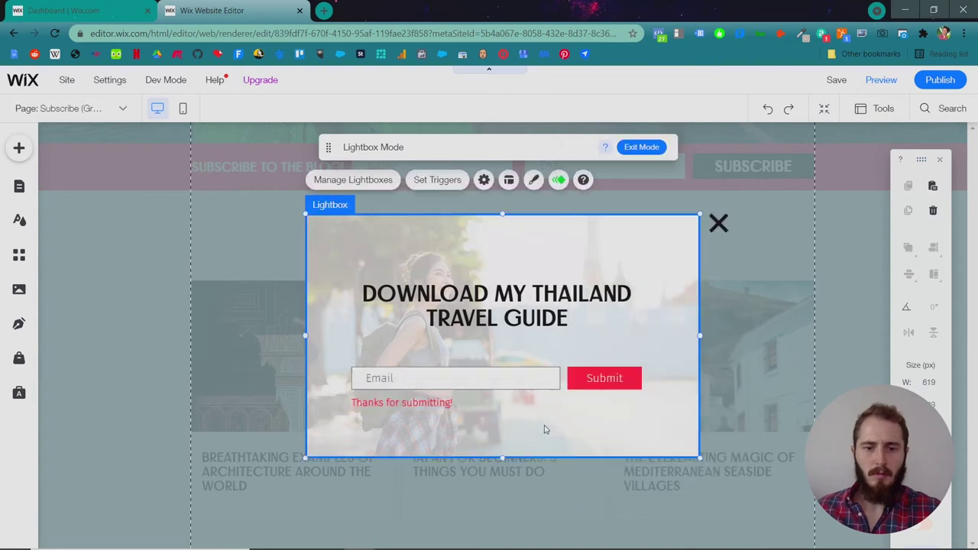
{"action": "left_click", "coordinate": [552, 320]}
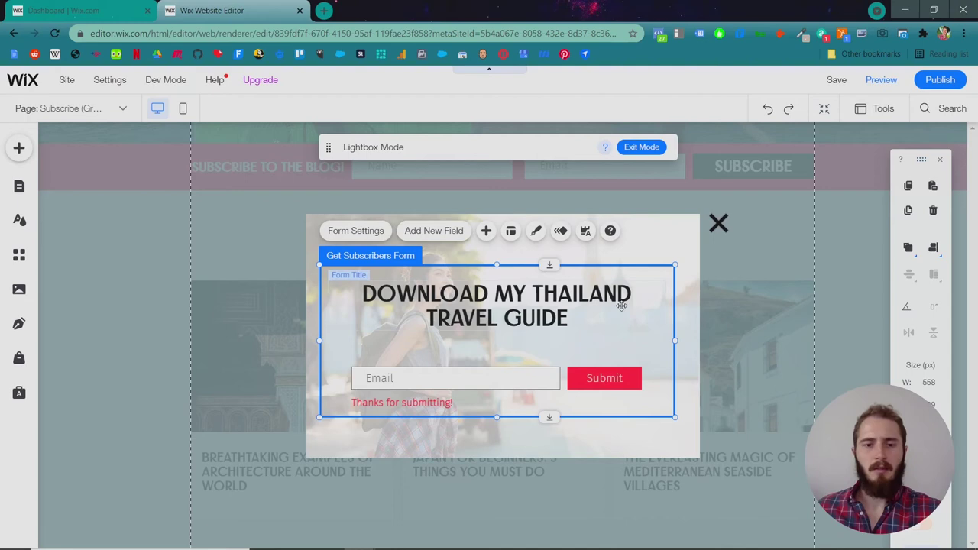
{"action": "left_click", "coordinate": [665, 239]}
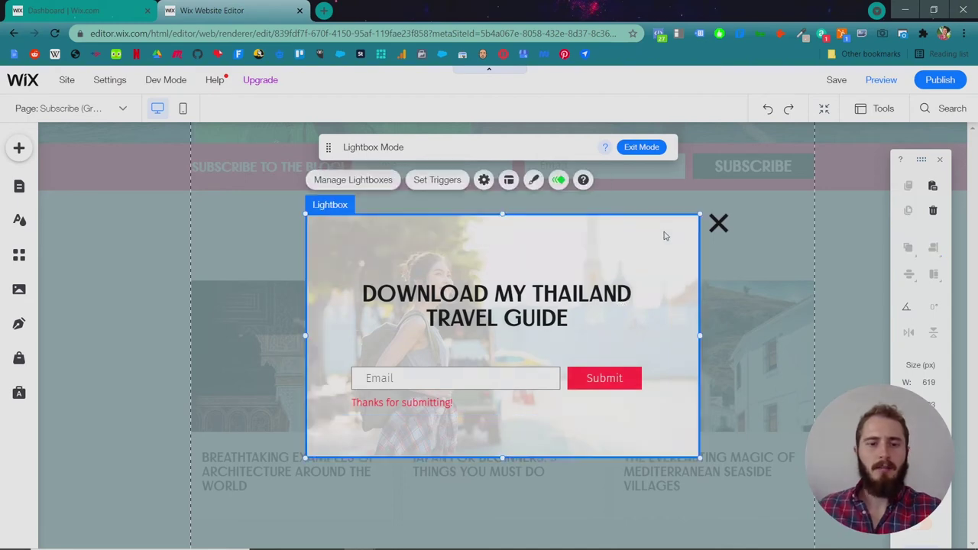
In Lightbox Settings, keep the lightbox showing only on Home with a 2-second delay.
{"action": "left_click", "coordinate": [428, 182]}
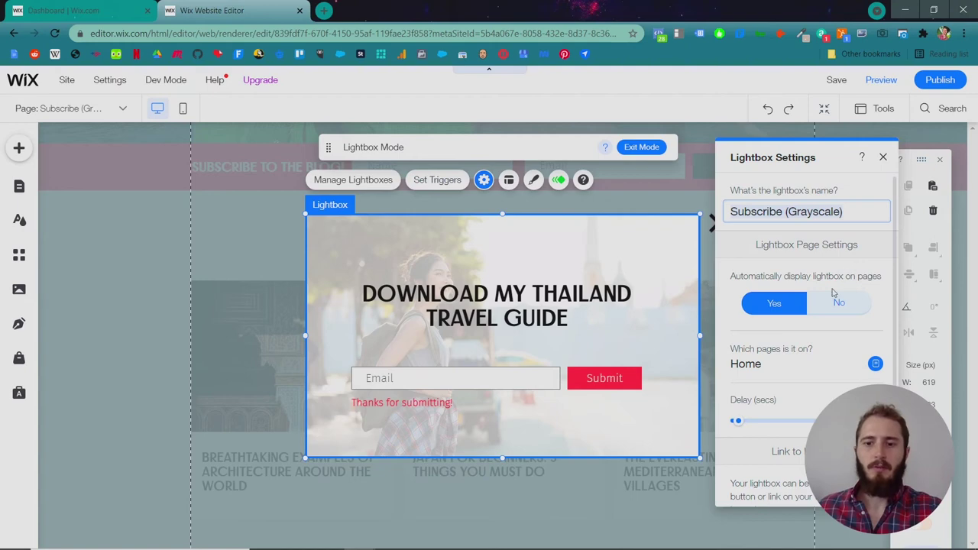
{"action": "left_click", "coordinate": [753, 368]}
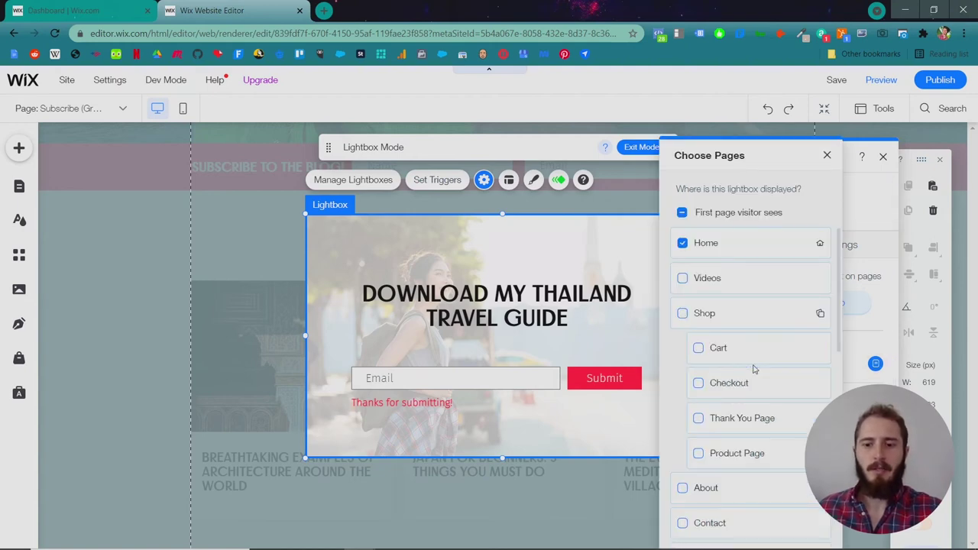
{"action": "scroll", "coordinate": [772, 328], "scroll_direction": "down", "scroll_amount": 5}
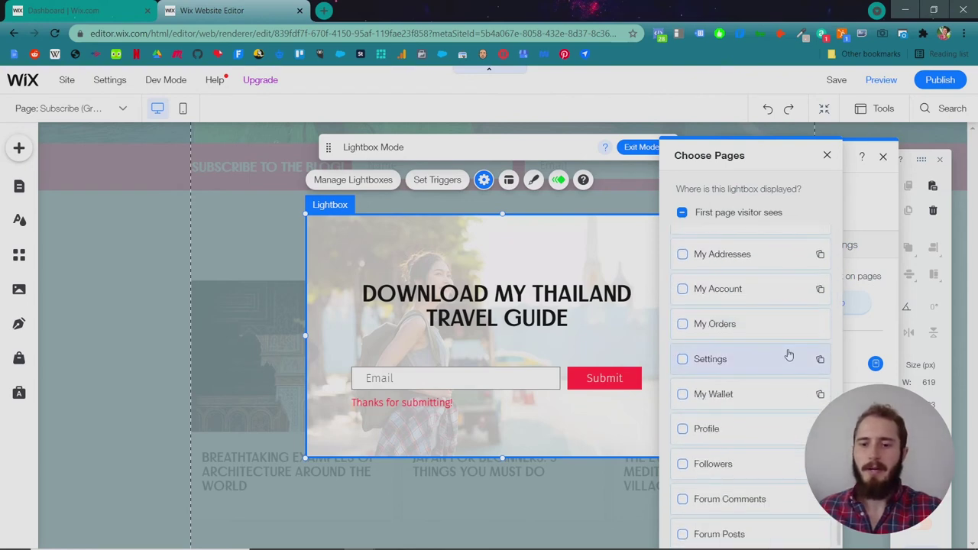
{"action": "scroll", "coordinate": [784, 352], "scroll_direction": "up", "scroll_amount": 5}
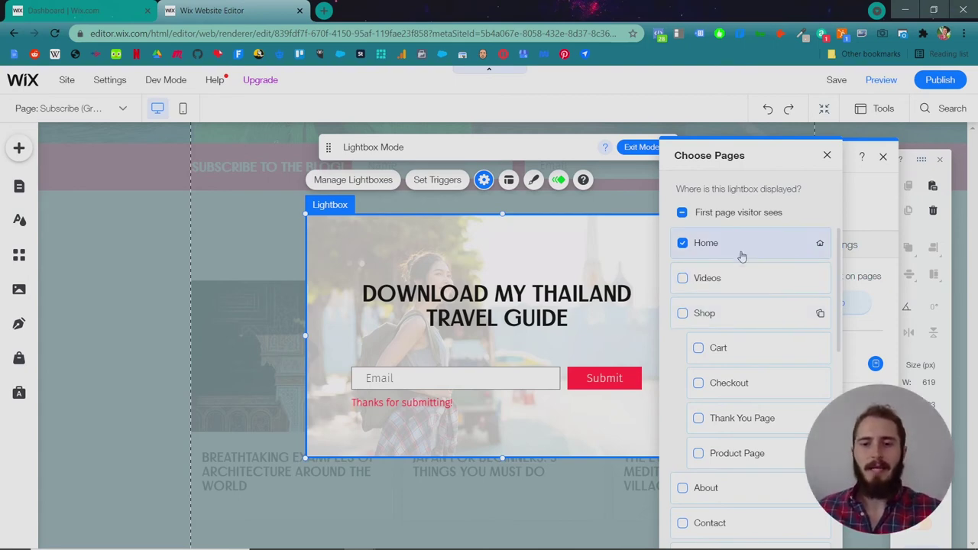
{"action": "left_click", "coordinate": [827, 155]}
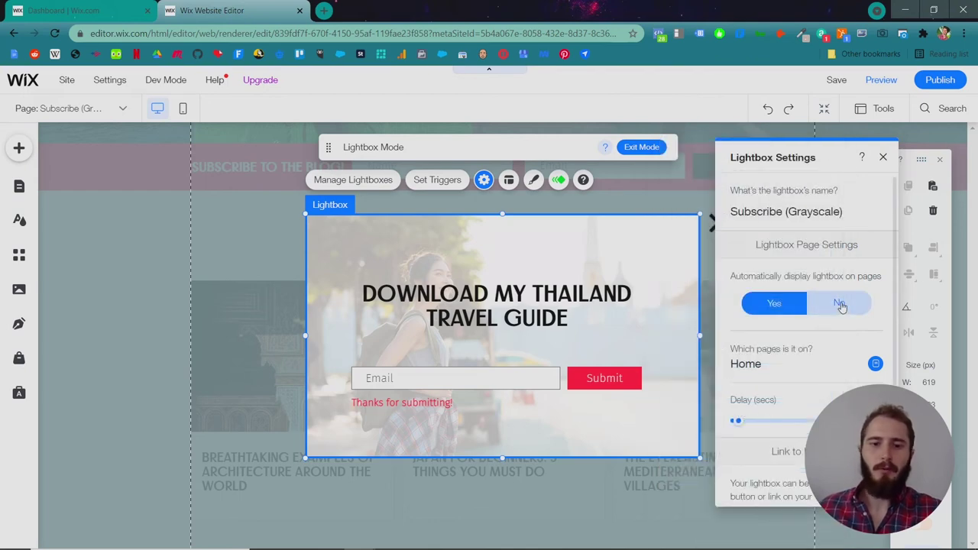
{"action": "scroll", "coordinate": [841, 305], "scroll_direction": "down", "scroll_amount": 1}
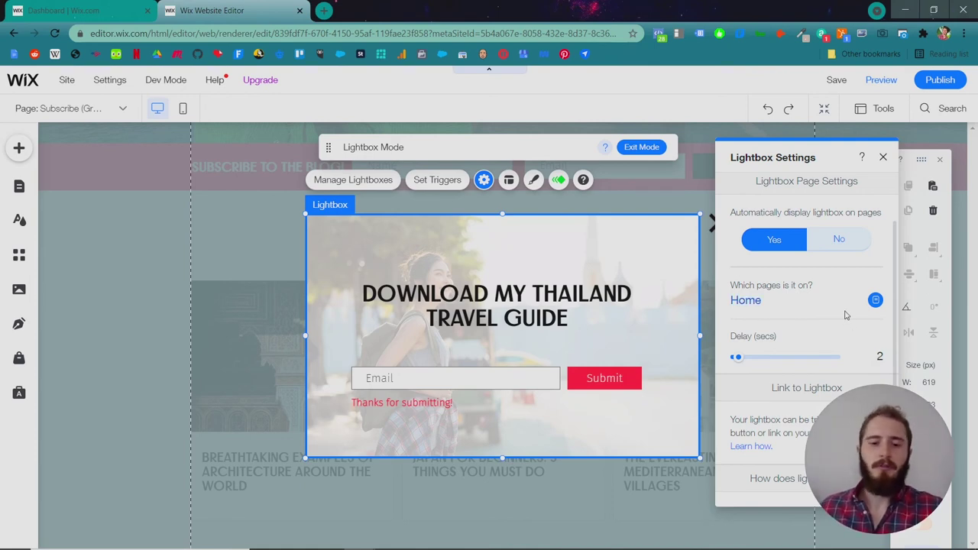
{"action": "scroll", "coordinate": [846, 315], "scroll_direction": "down", "scroll_amount": 1}
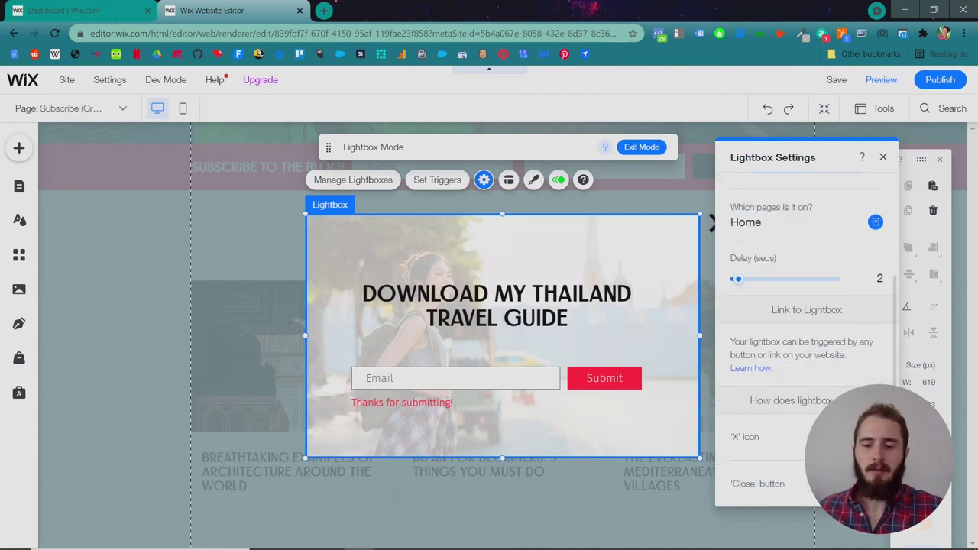
Move the settings panel aside, tuck the close X into the popup's top-right corner, and select the overlay.
{"action": "left_click_drag", "start_coordinate": [790, 165], "coordinate": [835, 229]}
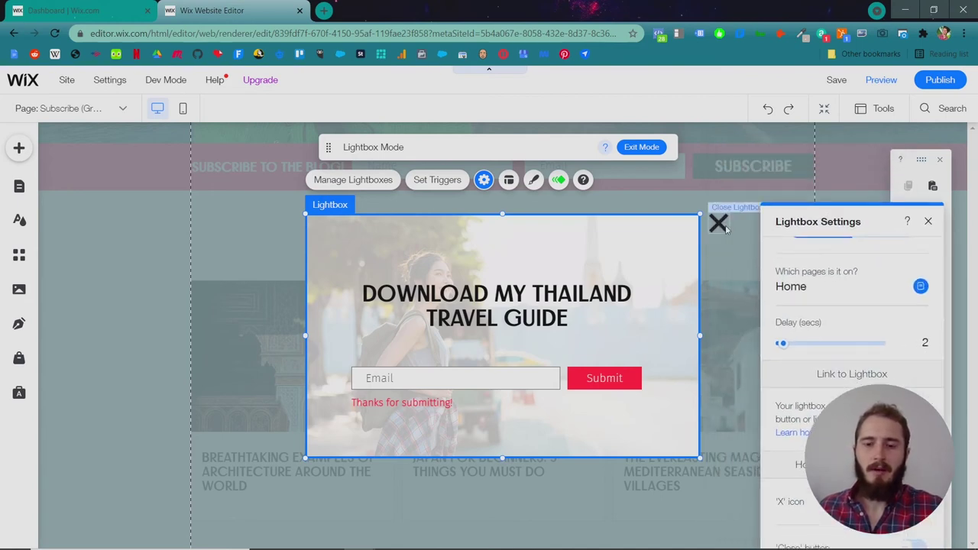
{"action": "left_click_drag", "start_coordinate": [725, 227], "coordinate": [676, 234]}
{"action": "left_click", "coordinate": [558, 194]}
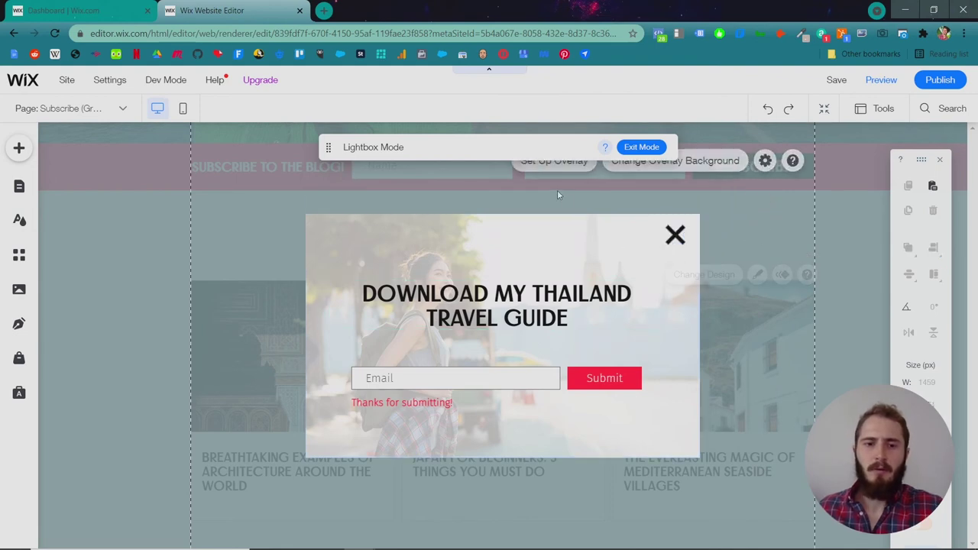
{"action": "left_click_drag", "start_coordinate": [565, 144], "coordinate": [351, 154]}
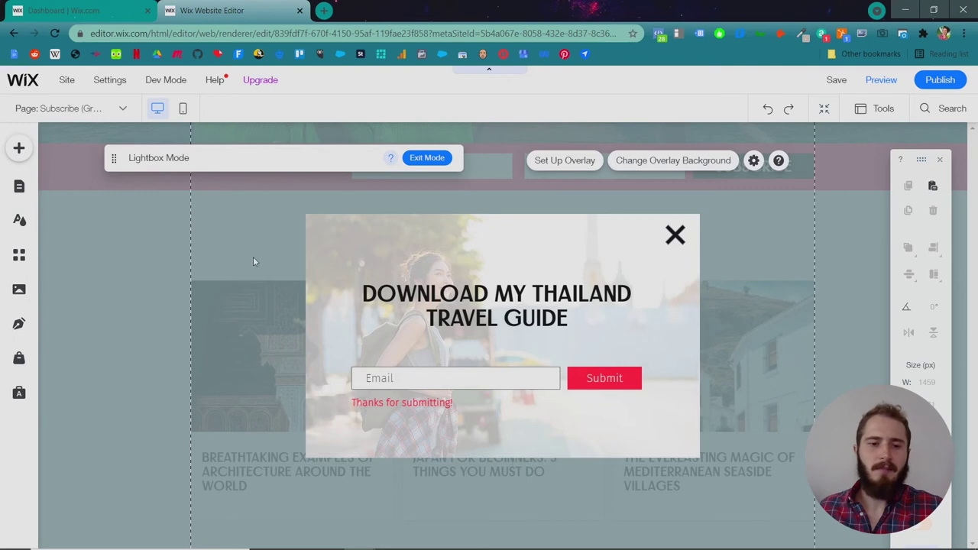
{"action": "left_click", "coordinate": [365, 252]}
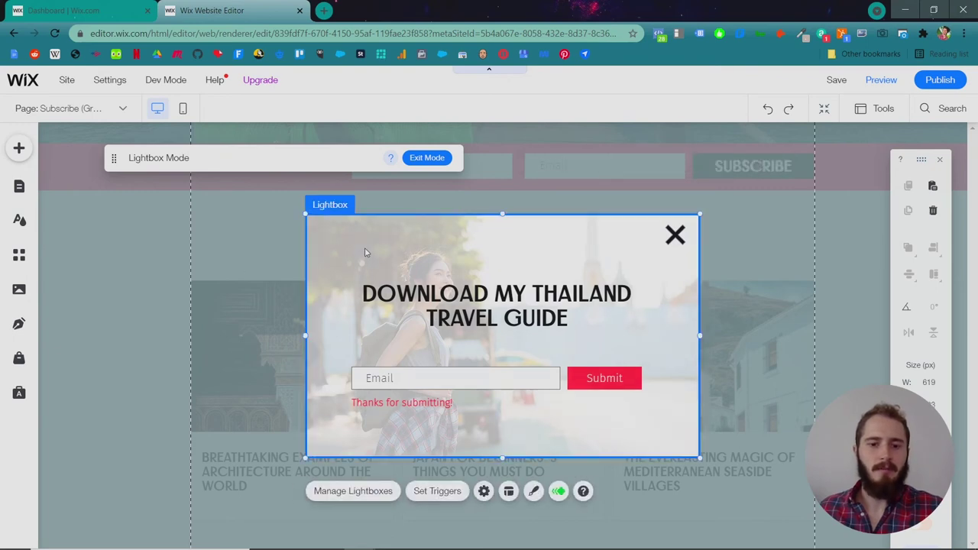
{"action": "left_click", "coordinate": [249, 264]}
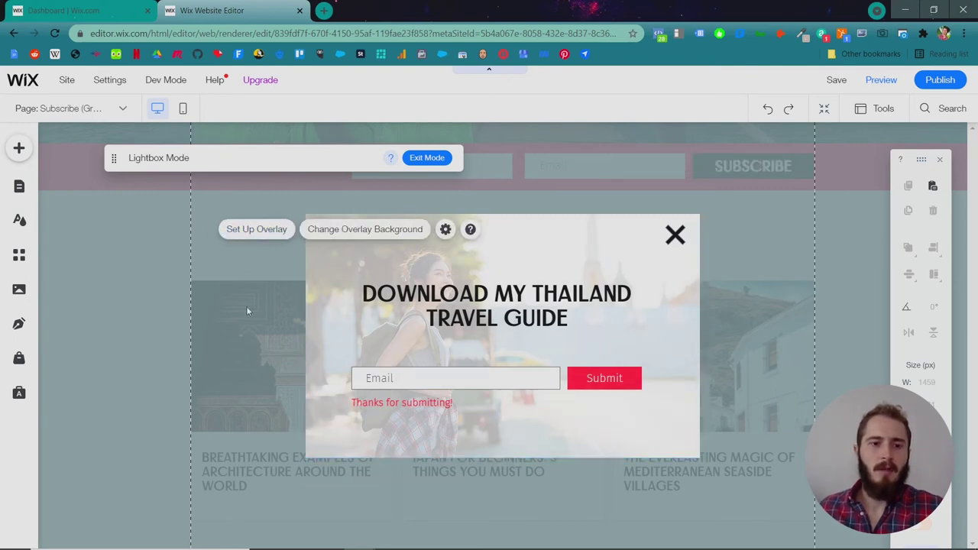
Give the lightbox overlay a solid light blue colour at 25% opacity.
{"action": "left_click", "coordinate": [341, 233]}
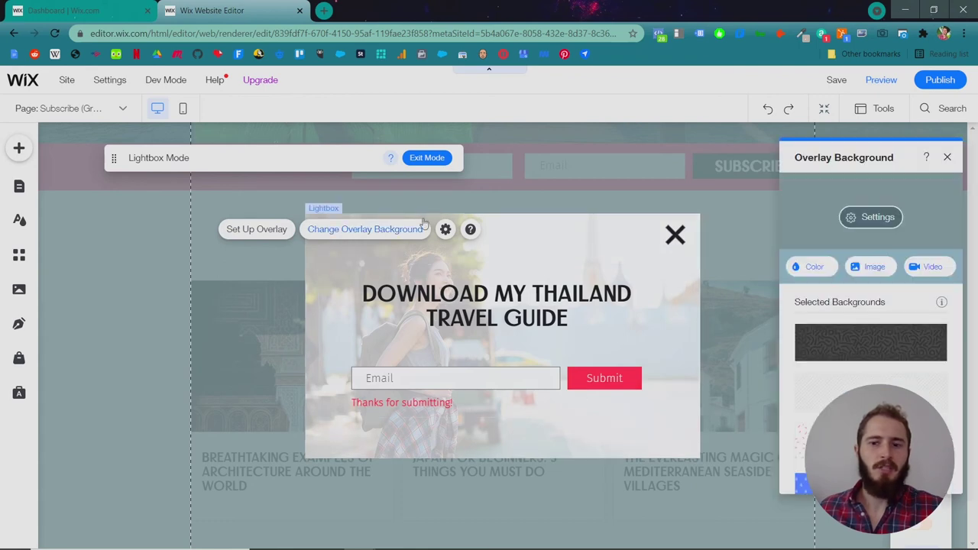
{"action": "left_click", "coordinate": [807, 267]}
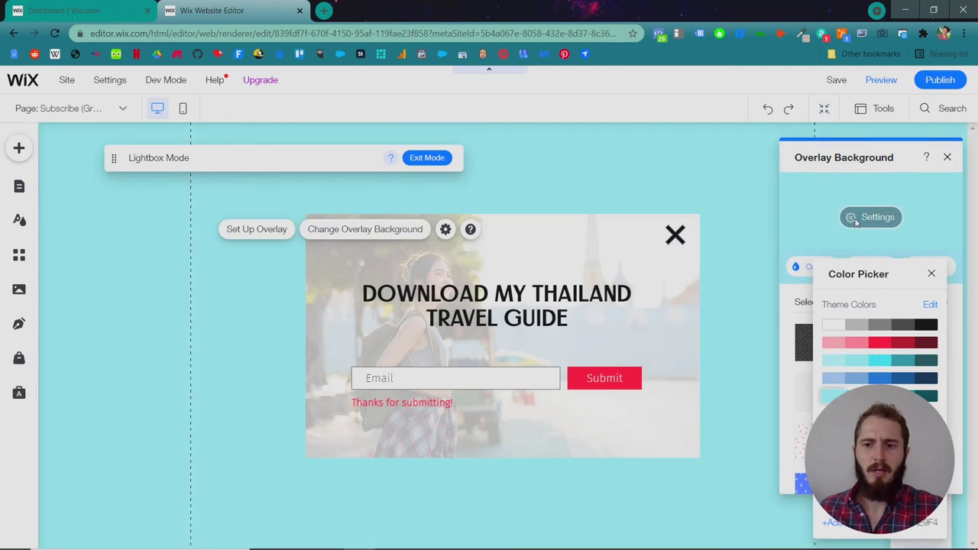
{"action": "left_click", "coordinate": [867, 219]}
{"action": "left_click", "coordinate": [830, 243]}
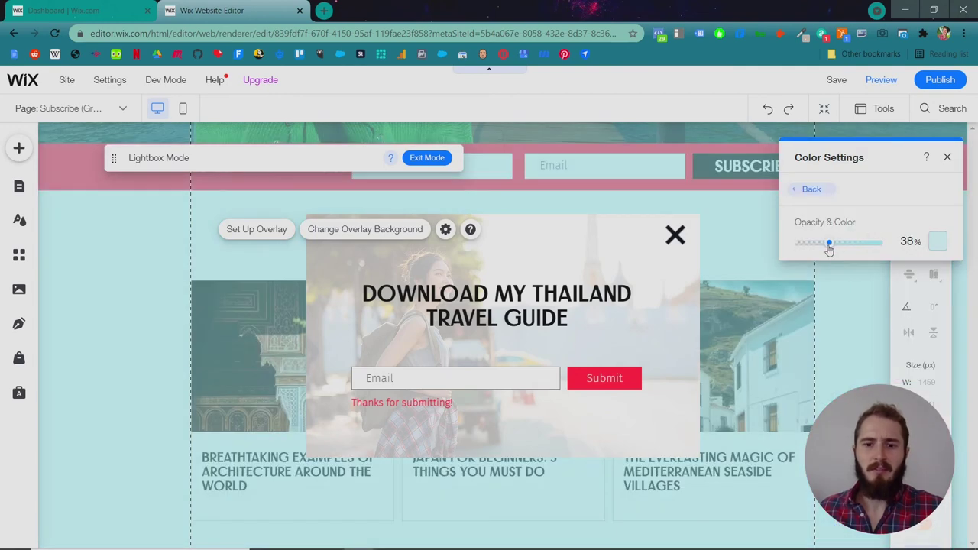
{"action": "left_click", "coordinate": [920, 245]}
{"action": "type", "text": "25"}
{"action": "key", "text": "Return"}
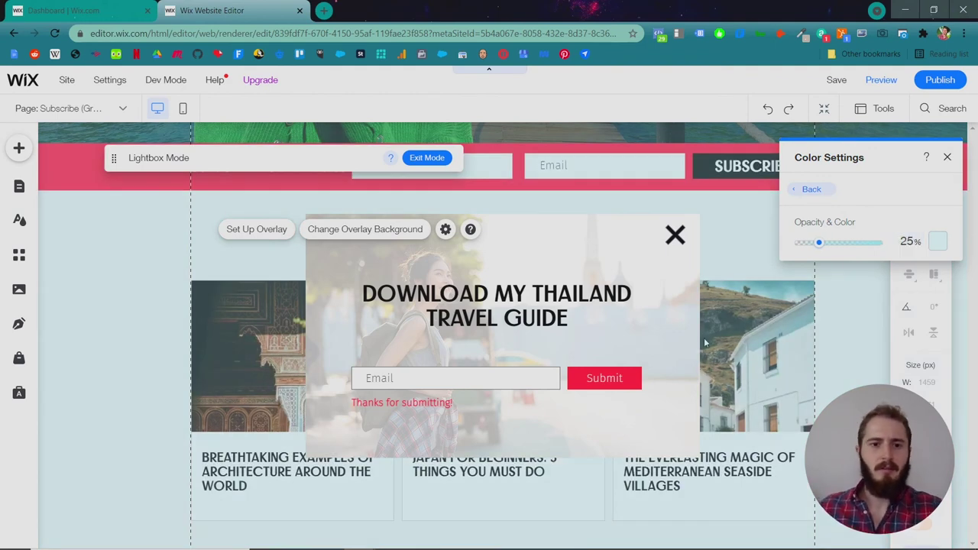
{"action": "left_click", "coordinate": [787, 284]}
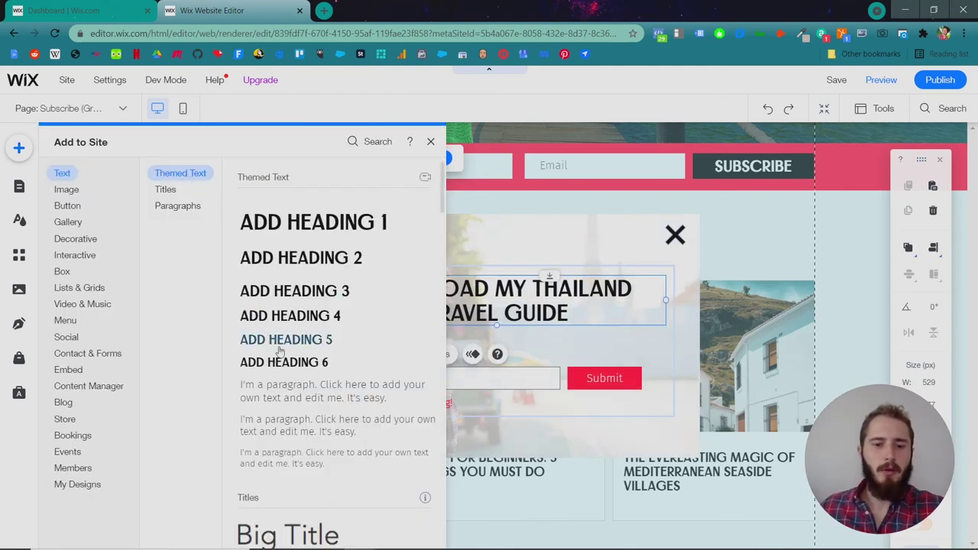
Add a paragraph under the heading reading '100+ pages of awesome Thailand content!'.
{"action": "left_click_drag", "start_coordinate": [332, 385], "coordinate": [464, 340]}
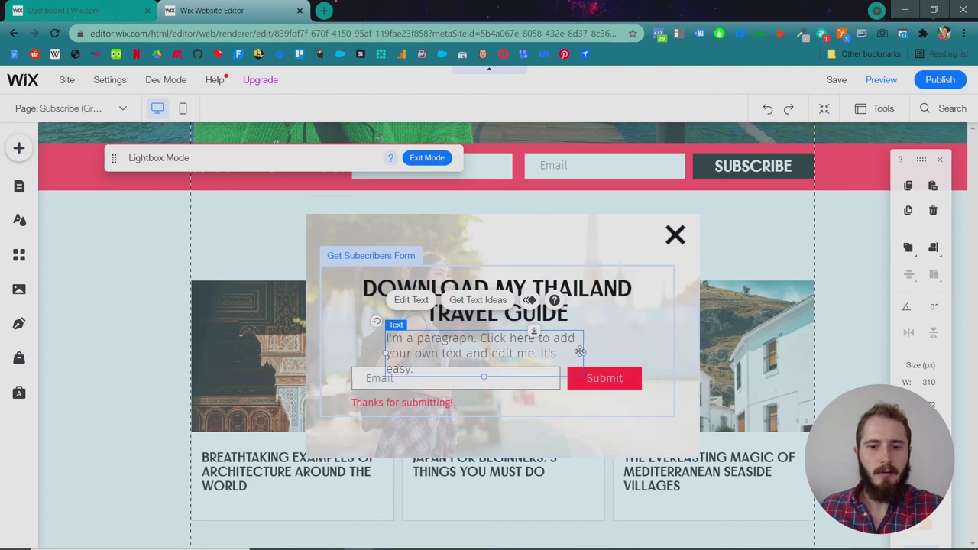
{"action": "left_click_drag", "start_coordinate": [581, 351], "coordinate": [561, 346]}
{"action": "double_click", "coordinate": [560, 348]}
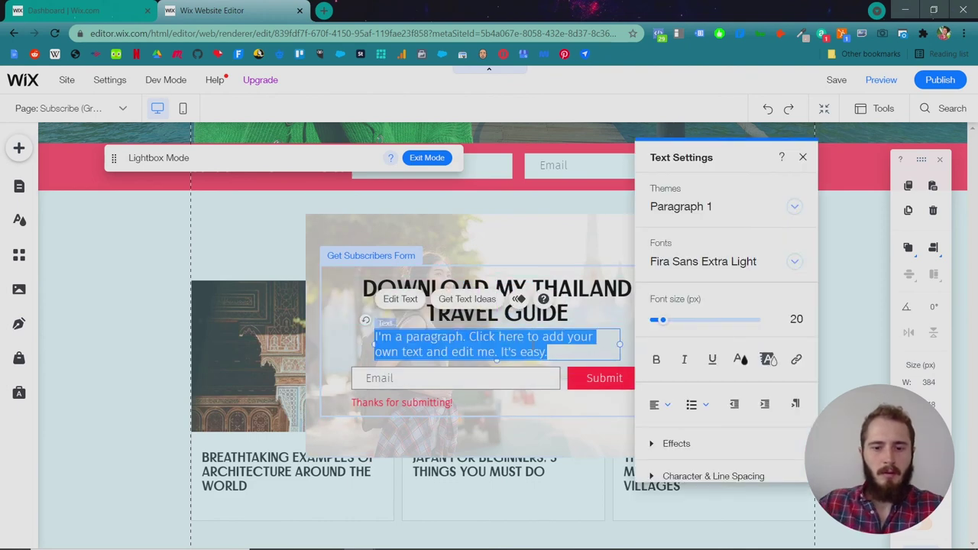
{"action": "type", "text": "100"}
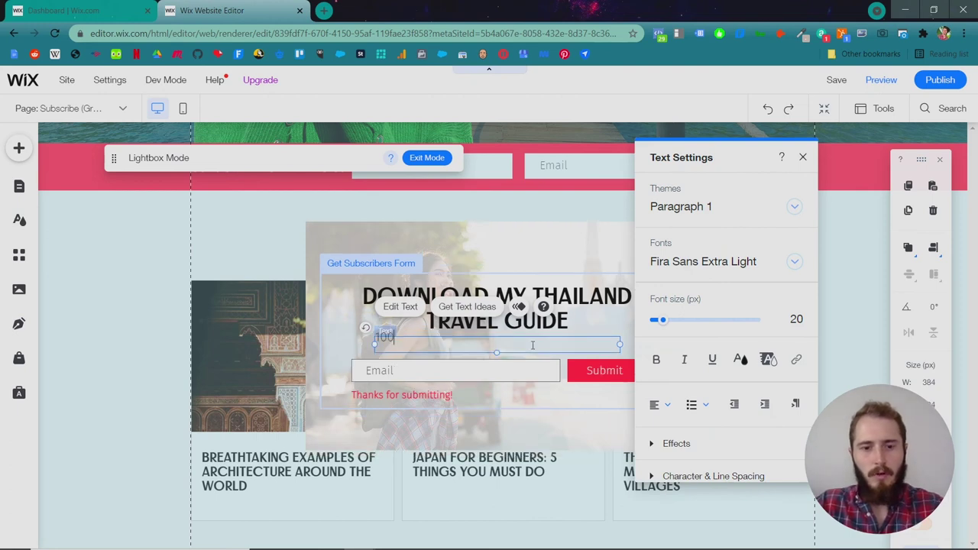
{"action": "type", "text": "+ pages of"}
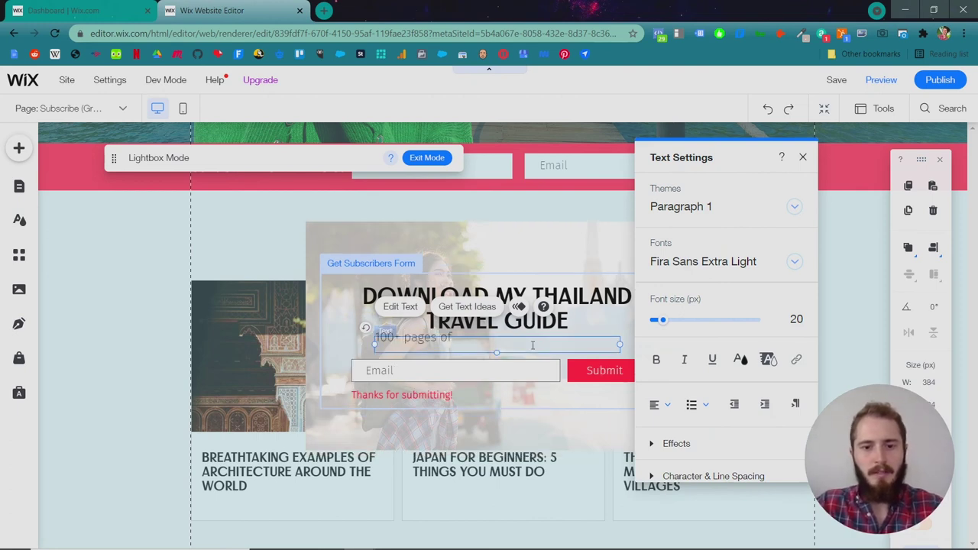
{"action": "type", "text": " awes"}
{"action": "key", "text": "BackSpace"}
{"action": "key", "text": "BackSpace"}
{"action": "type", "text": "wesome Th"}
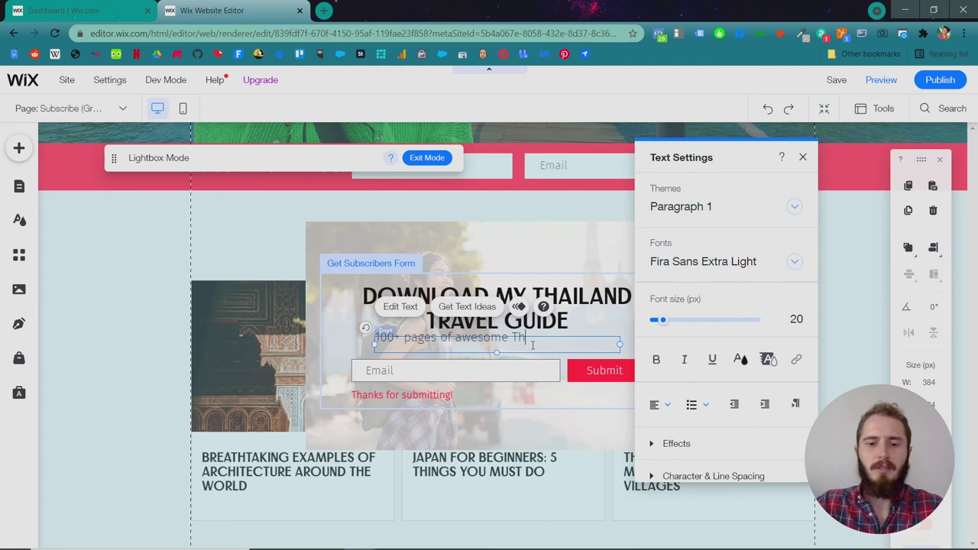
{"action": "type", "text": "ailand conte"}
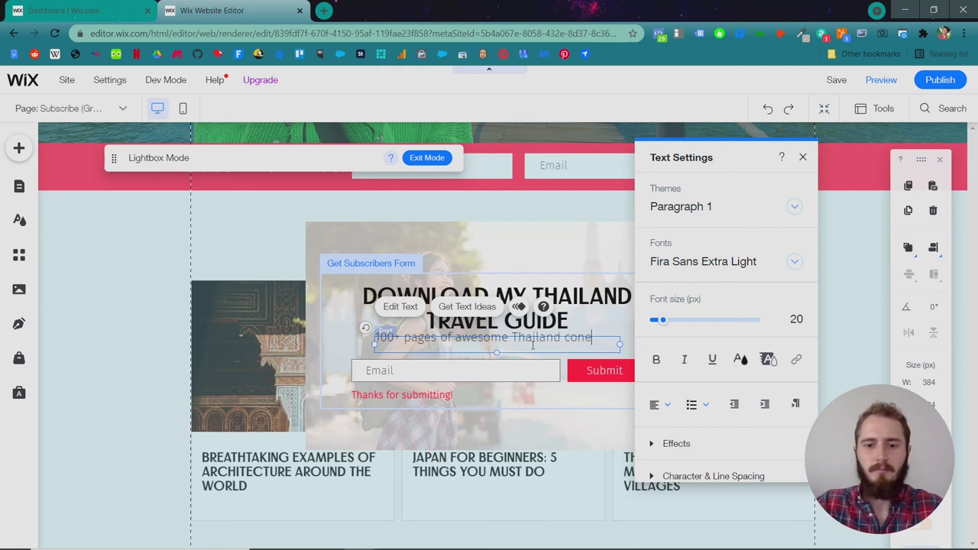
{"action": "key", "text": "BackSpace"}
{"action": "type", "text": "tentia"}
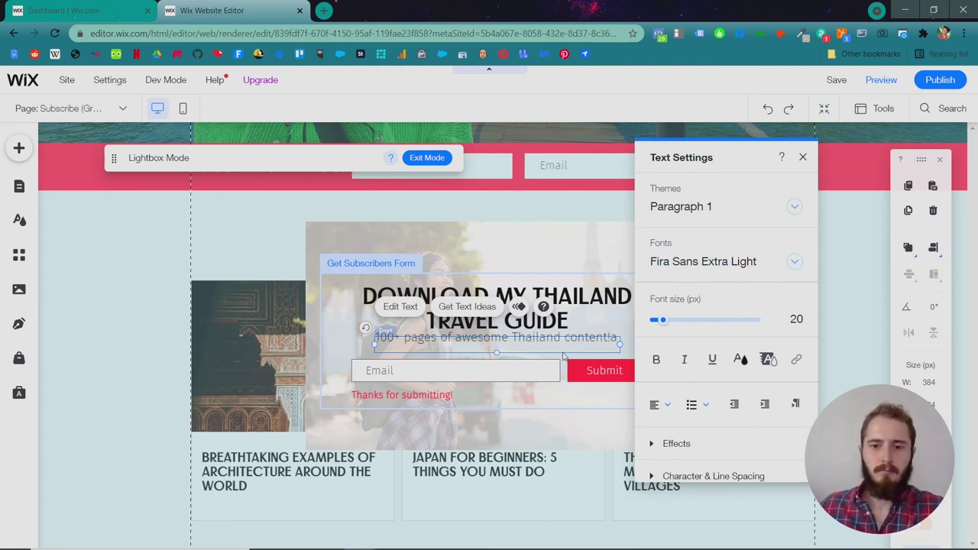
{"action": "key", "text": "BackSpace"}
Centre-align the description paragraph.
{"action": "key", "text": "ctrl+a"}
{"action": "left_click", "coordinate": [662, 405]}
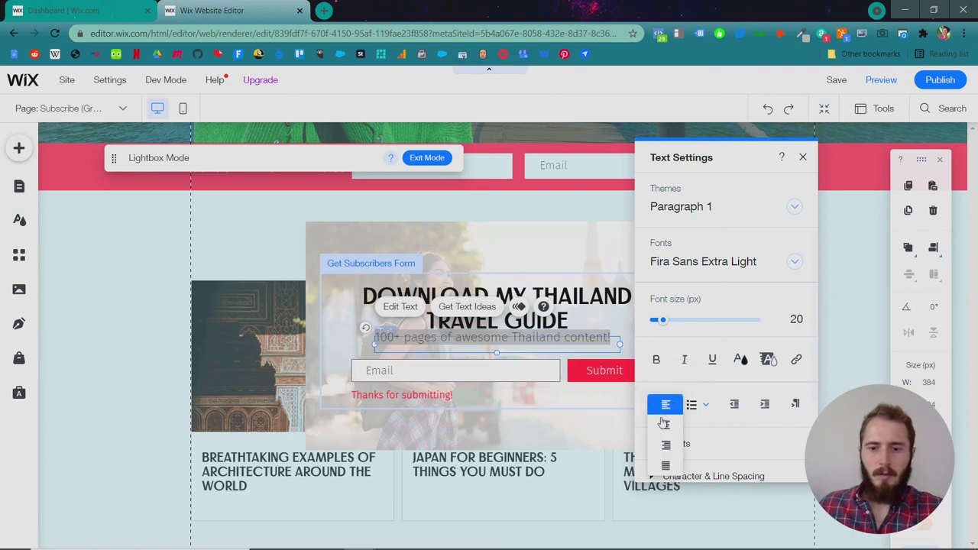
{"action": "left_click", "coordinate": [664, 423]}
{"action": "left_click", "coordinate": [350, 357]}
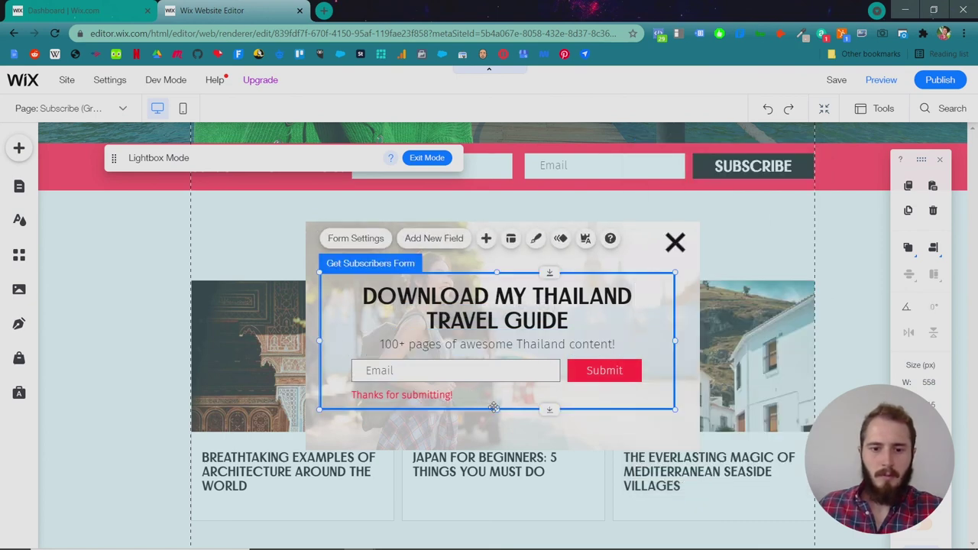
Make the subscribe form taller and lower the Email field beneath the description.
{"action": "left_click_drag", "start_coordinate": [495, 408], "coordinate": [494, 417]}
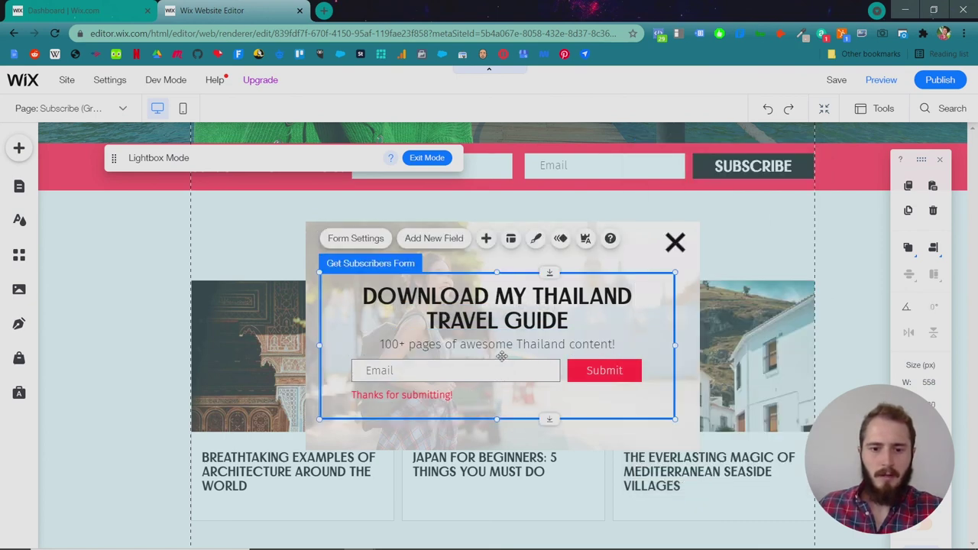
{"action": "left_click", "coordinate": [502, 356]}
{"action": "left_click_drag", "start_coordinate": [501, 357], "coordinate": [497, 340]}
{"action": "left_click", "coordinate": [497, 333]}
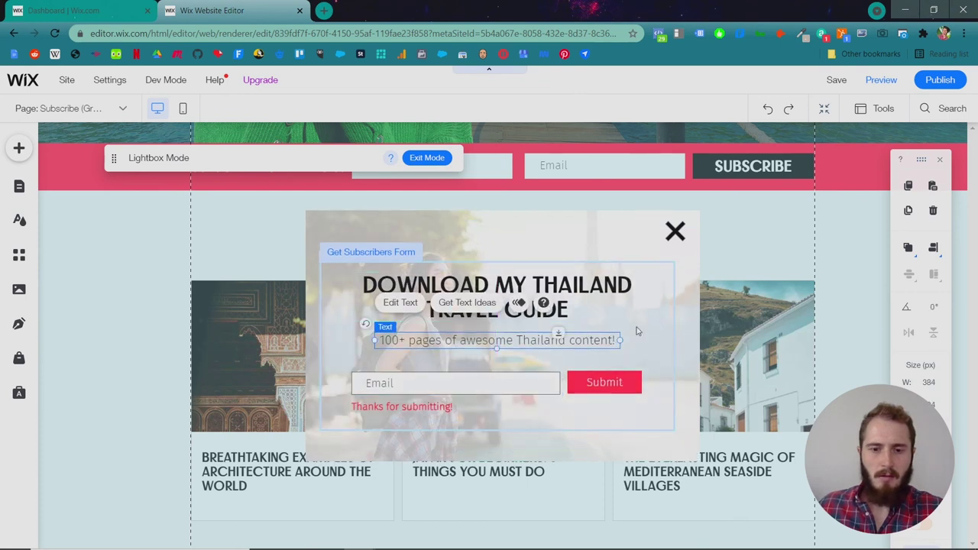
Centre the subscribe form horizontally and vertically within the popup.
{"action": "left_click", "coordinate": [638, 331]}
{"action": "mouse_move", "coordinate": [905, 247]}
{"action": "left_click", "coordinate": [906, 276]}
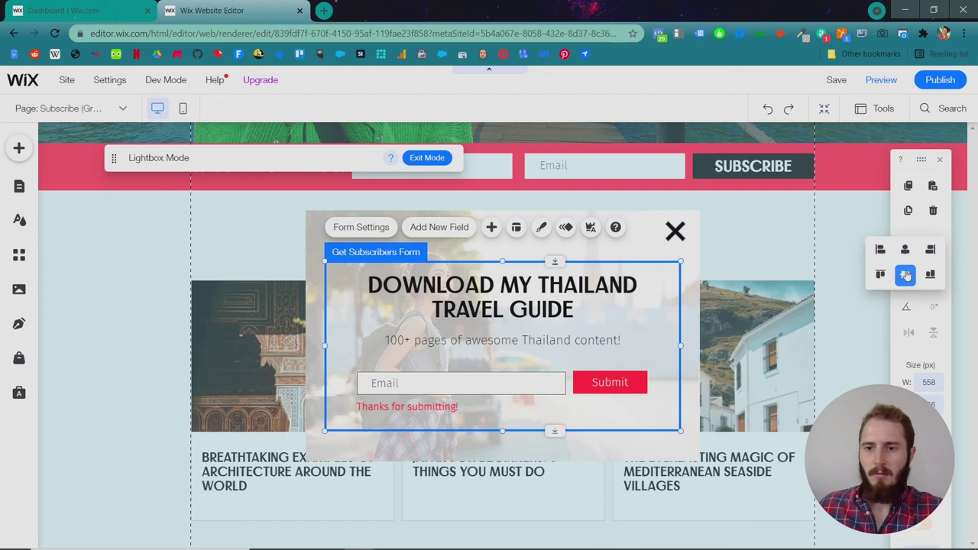
{"action": "left_click", "coordinate": [906, 275]}
{"action": "left_click", "coordinate": [772, 316]}
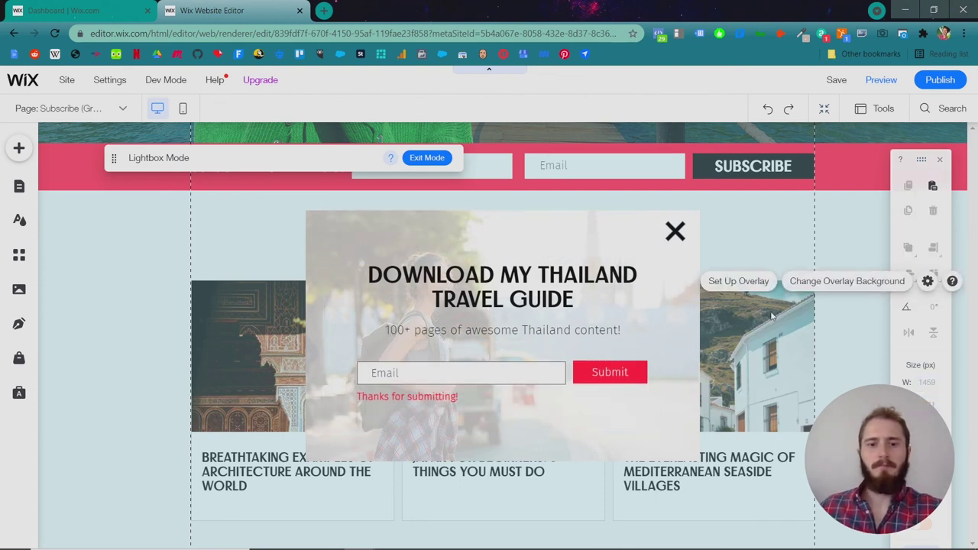
Shorten the popup box and nudge the close X icon slightly lower.
{"action": "left_click", "coordinate": [462, 457]}
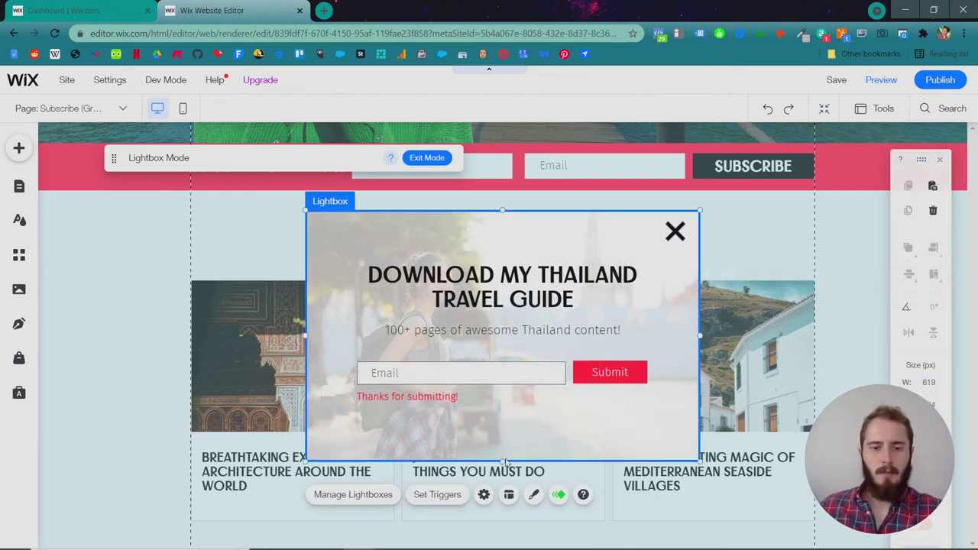
{"action": "left_click_drag", "start_coordinate": [502, 458], "coordinate": [501, 451]}
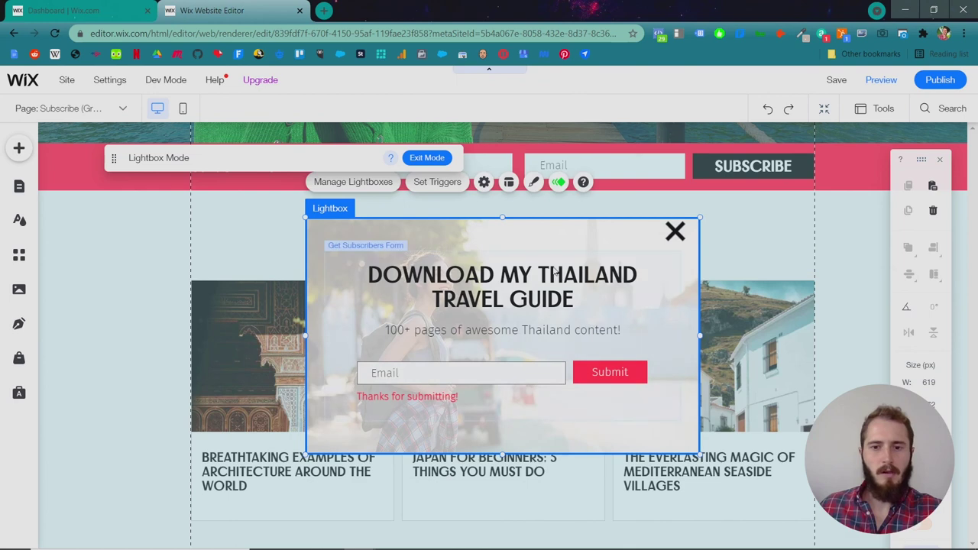
{"action": "left_click", "coordinate": [675, 230]}
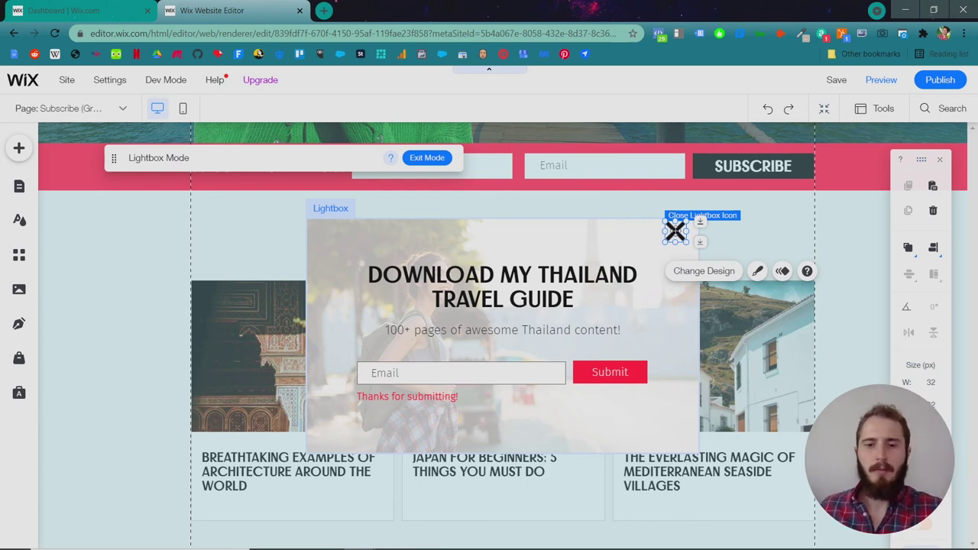
{"action": "left_click_drag", "start_coordinate": [675, 231], "coordinate": [677, 241]}
{"action": "left_click", "coordinate": [820, 248]}
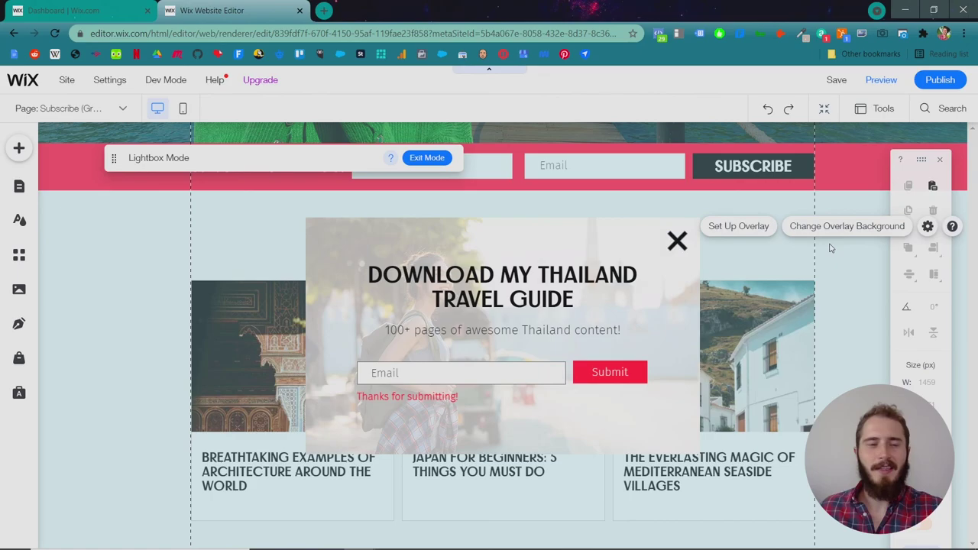